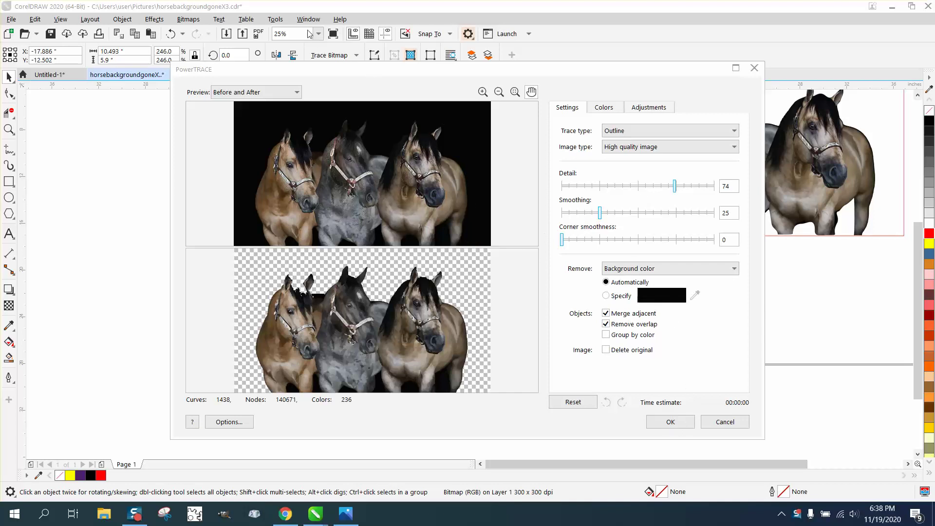
Apply the outline trace of the three-horse photo with its background colour removed, and examine the traced horses up close
click(671, 422)
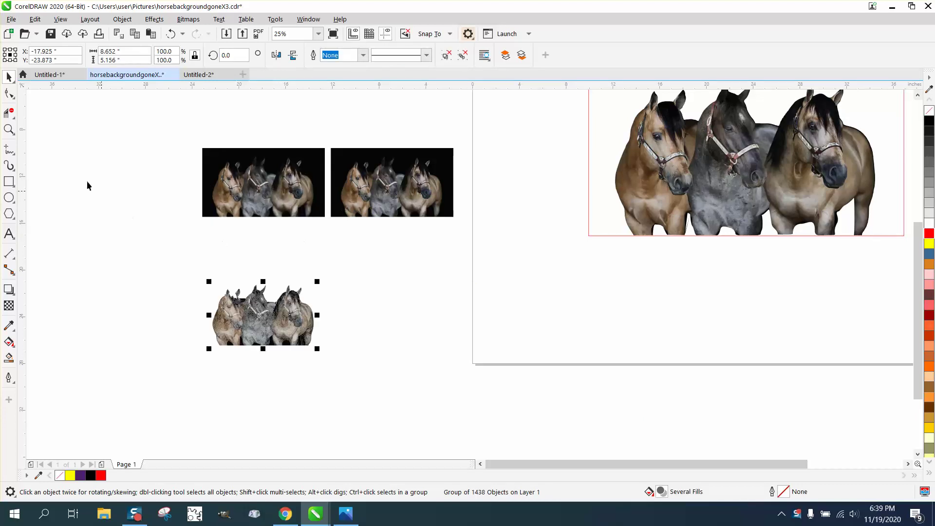
click(9, 129)
drag(289, 334, 346, 342)
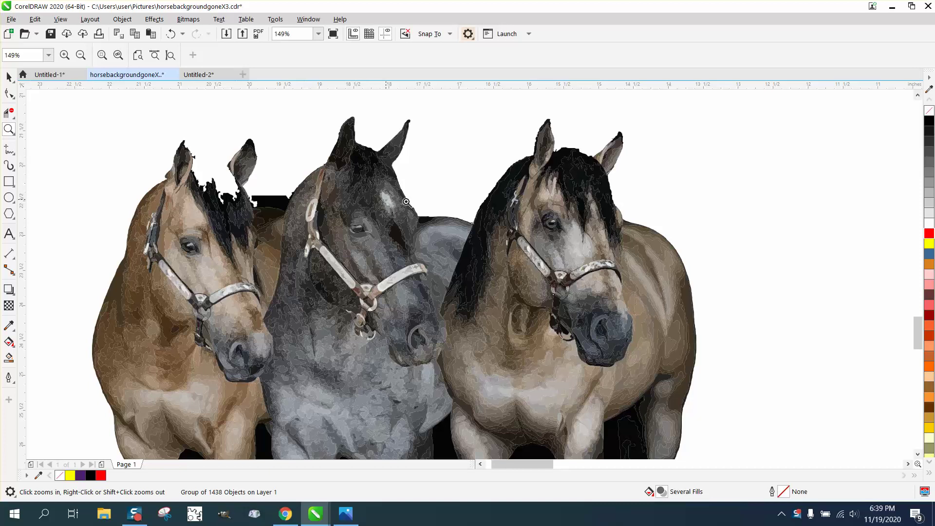
drag(356, 228, 431, 290)
scroll(372, 199, down, 2)
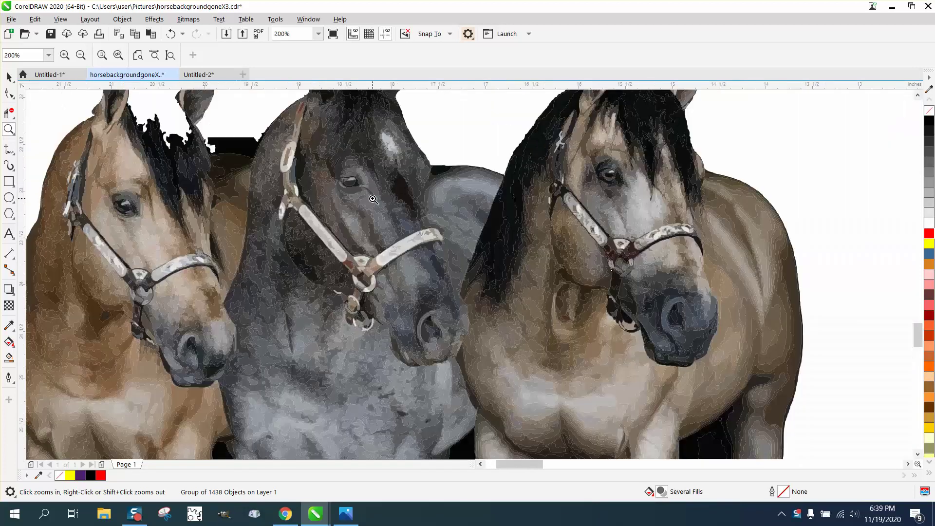
scroll(373, 199, down, 2)
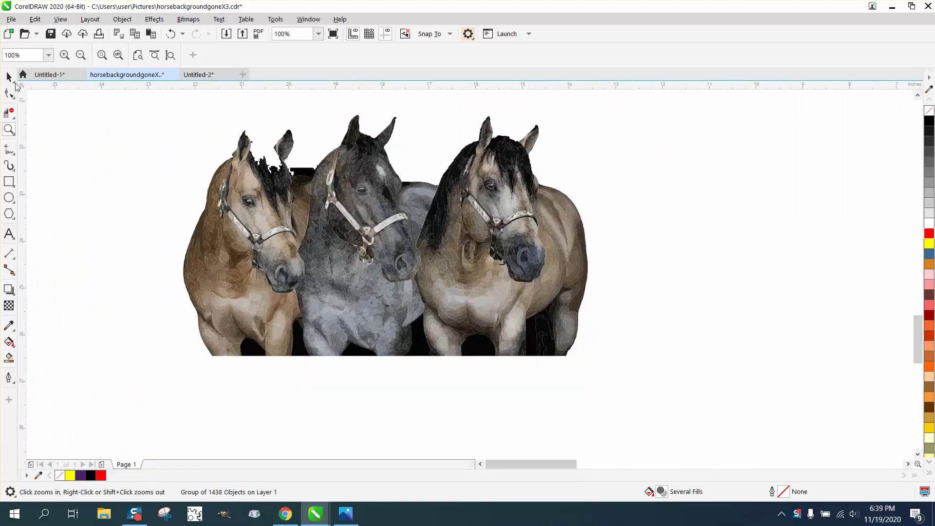
Ungroup the traced horses and create a single red hairline boundary curve around all of the pieces
click(9, 77)
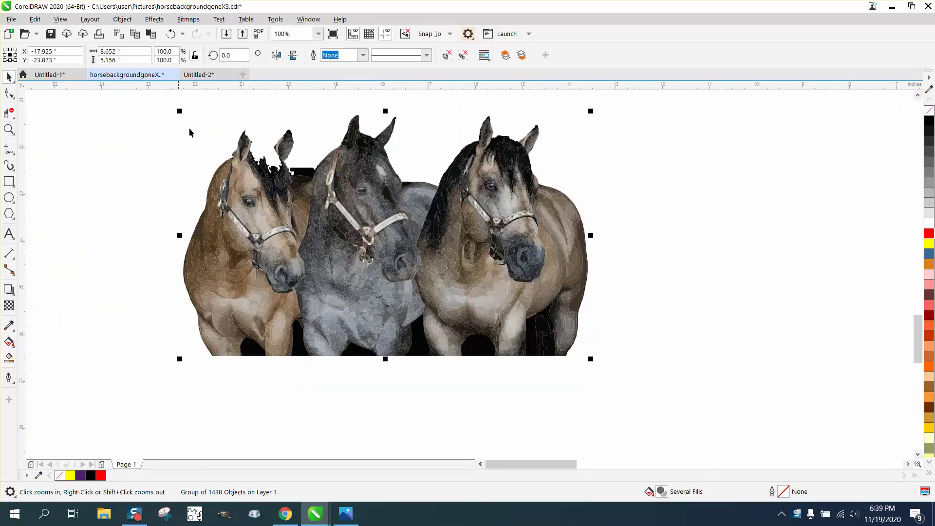
click(126, 21)
mouse_move(136, 211)
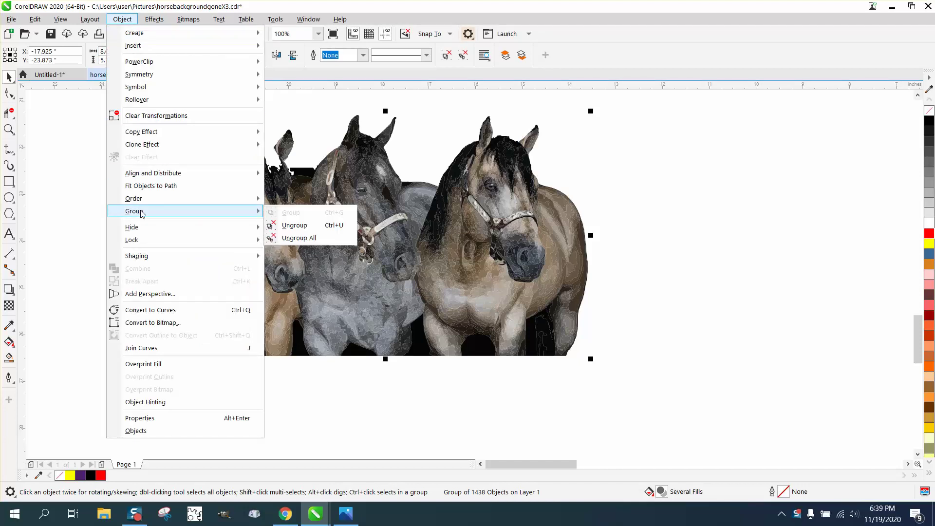
click(292, 222)
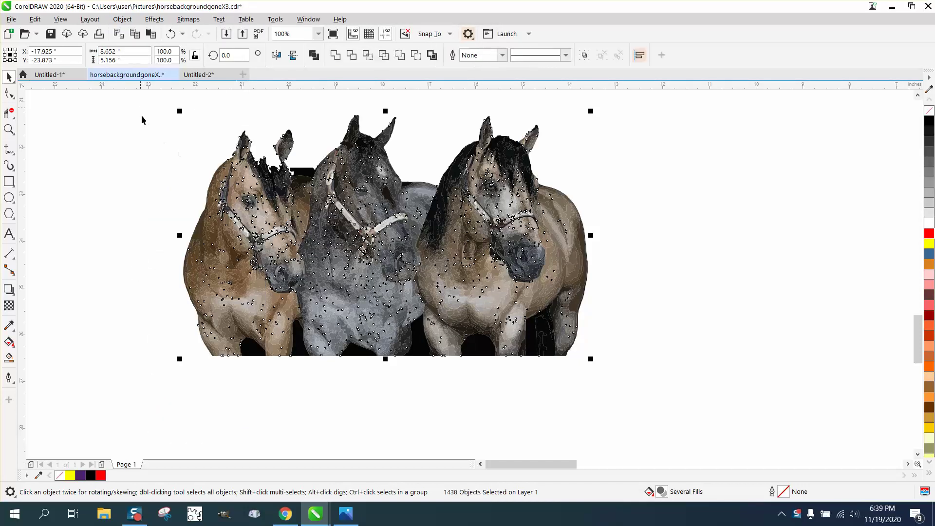
drag(142, 115, 653, 398)
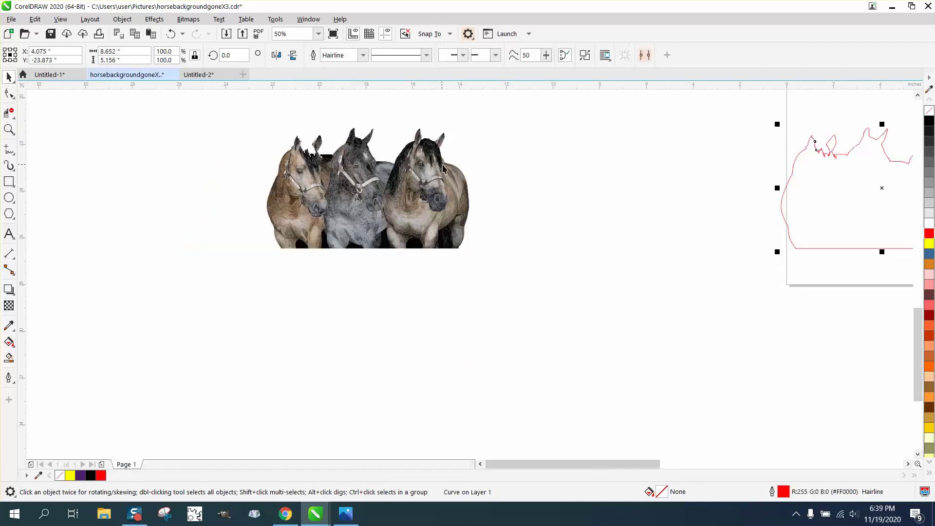
Move the red boundary curve 22 inches left onto the traced horses and 11 inches up onto the original photo
key(Left)
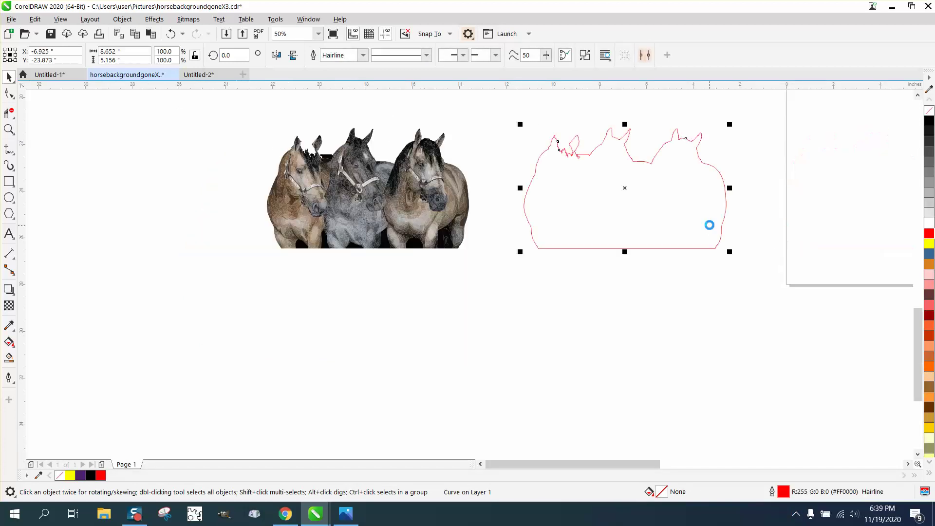
key(Left)
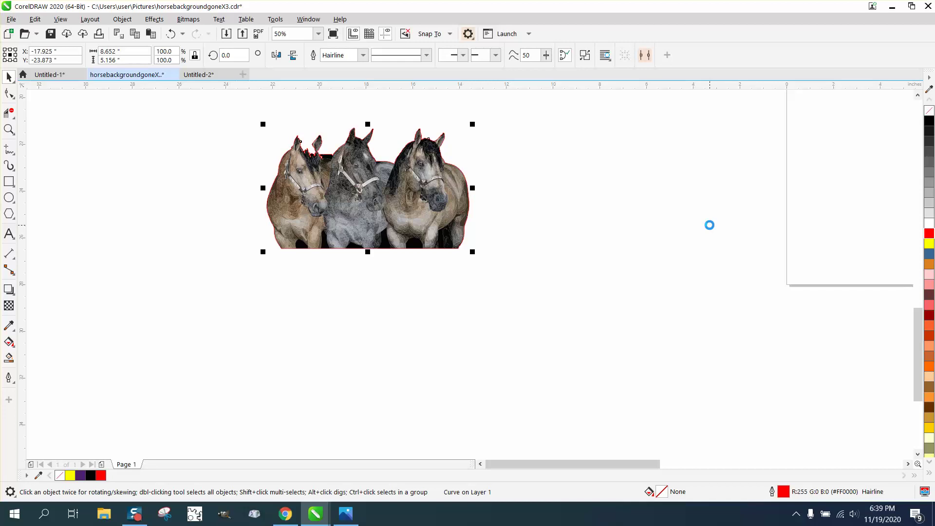
click(9, 129)
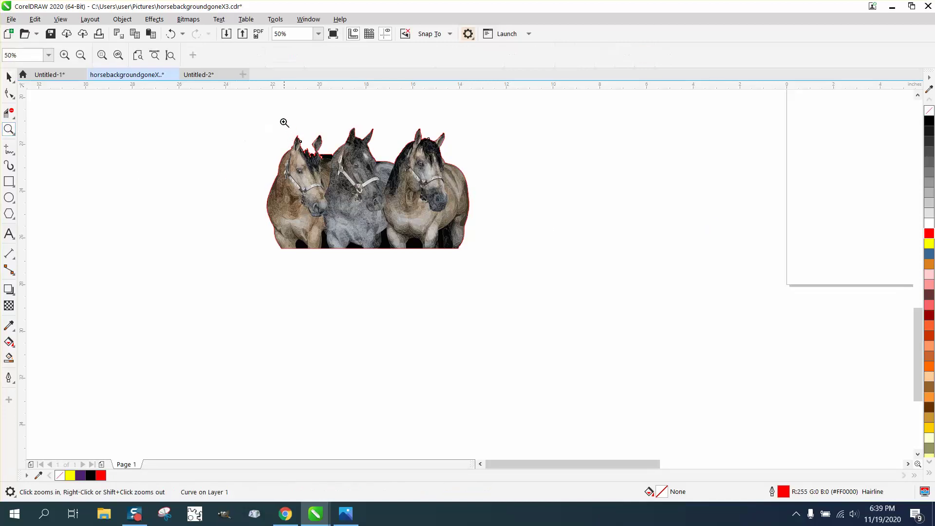
drag(285, 123, 412, 195)
scroll(399, 197, down, 8)
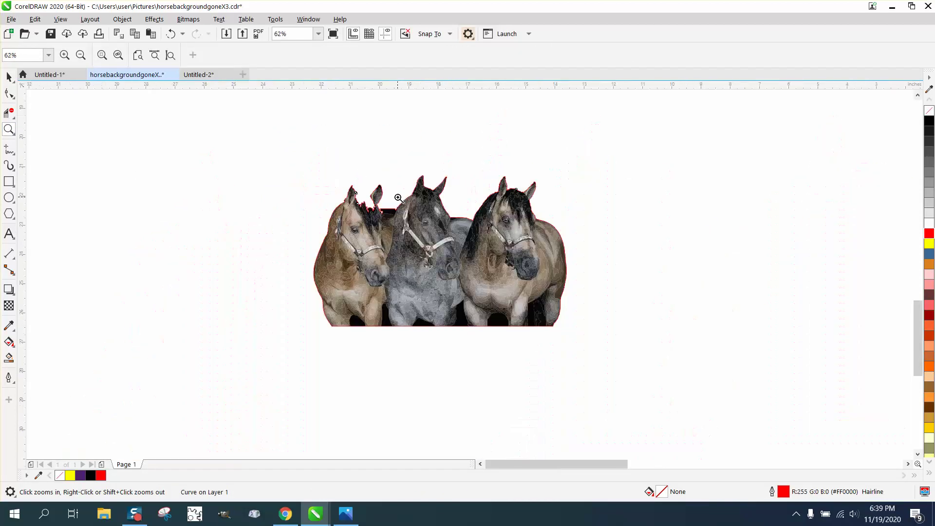
click(8, 77)
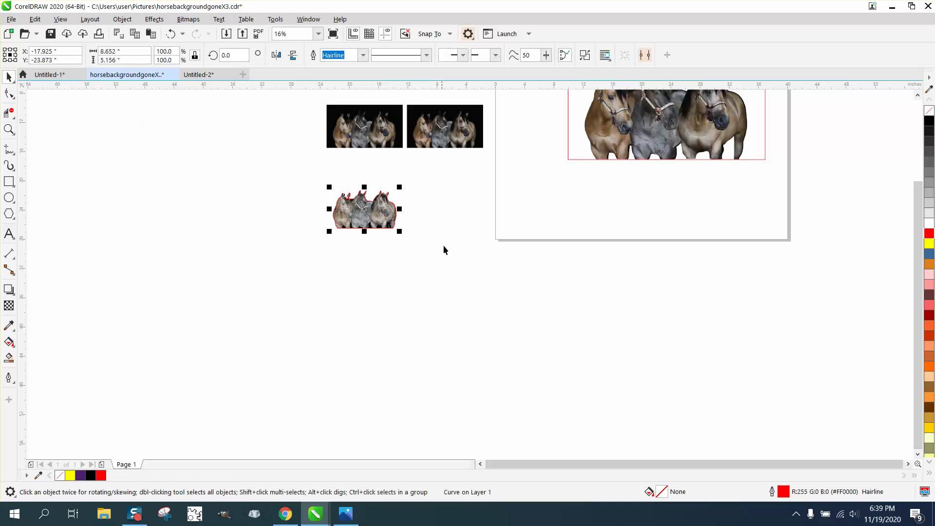
key(Up)
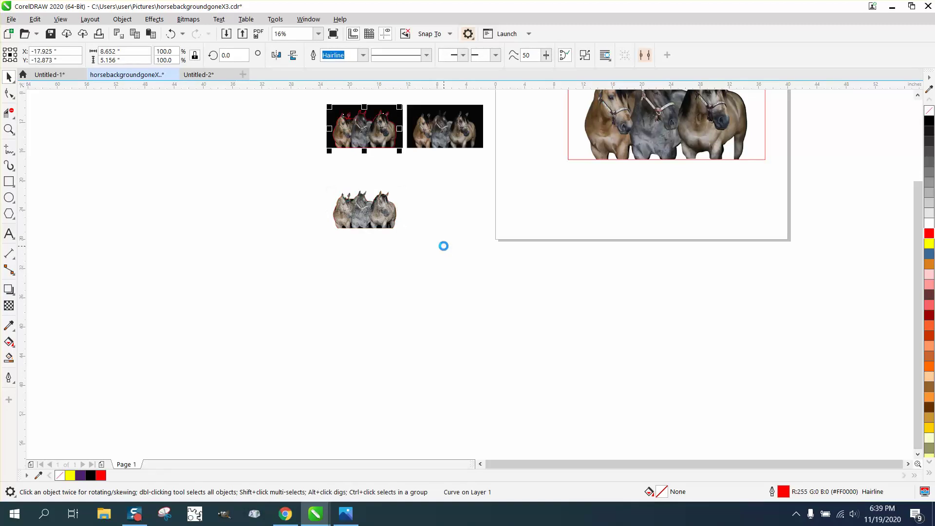
Smooth the boundary curve along the outer edge and tip of the left horse's first ear with a 0.5 inch Smooth nib
click(8, 129)
drag(319, 101, 399, 151)
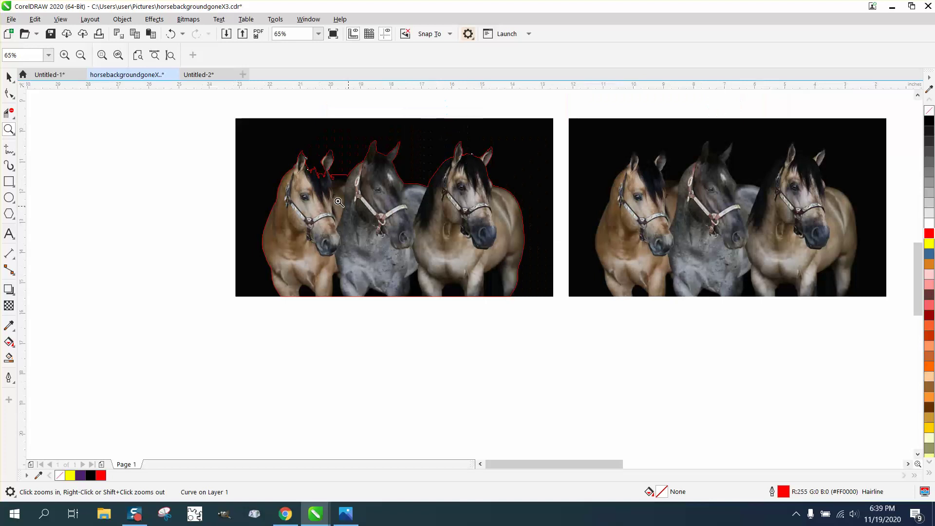
drag(281, 140, 375, 204)
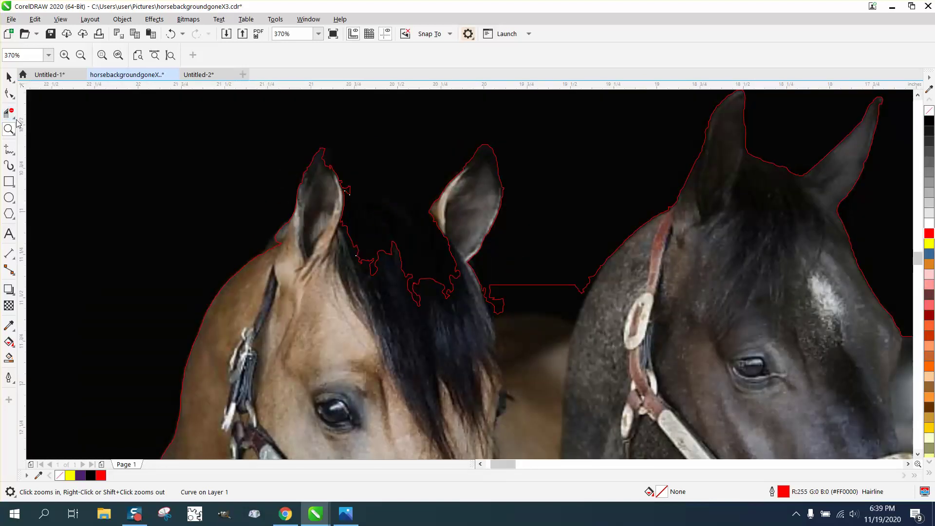
click(13, 97)
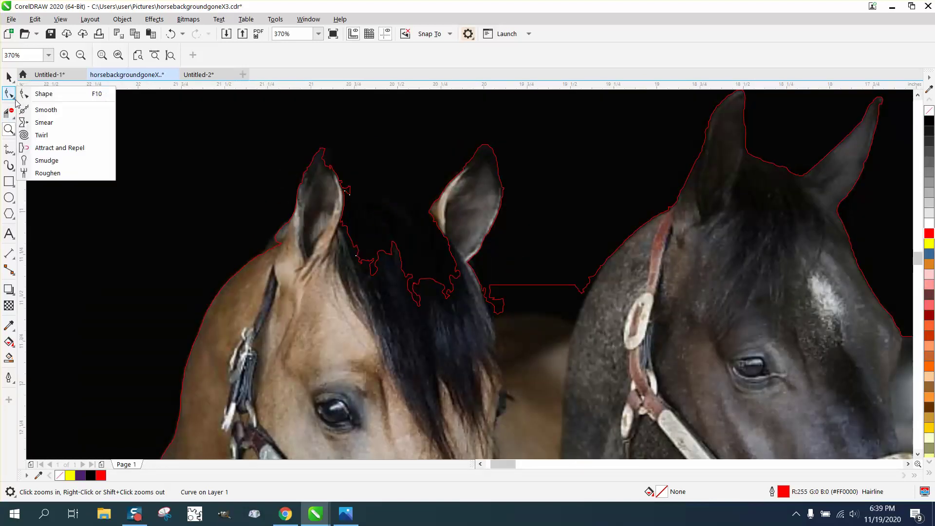
click(45, 109)
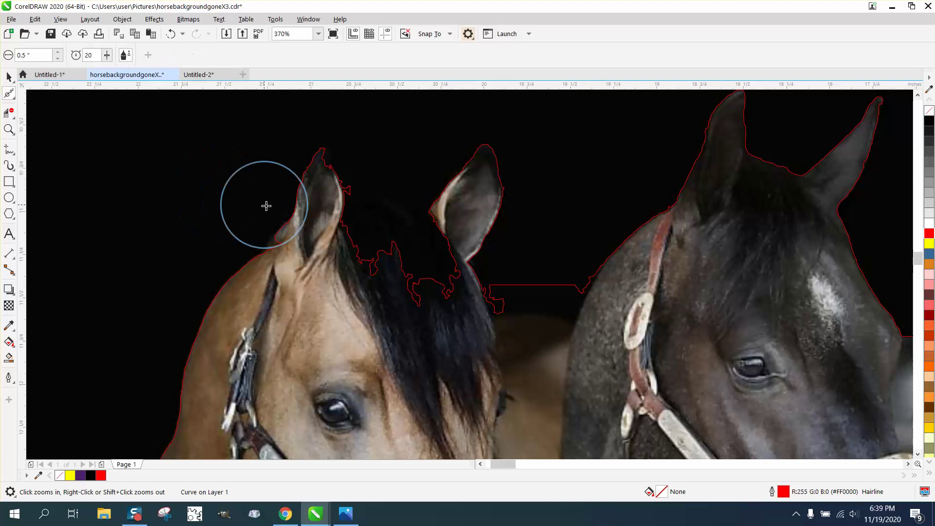
click(290, 213)
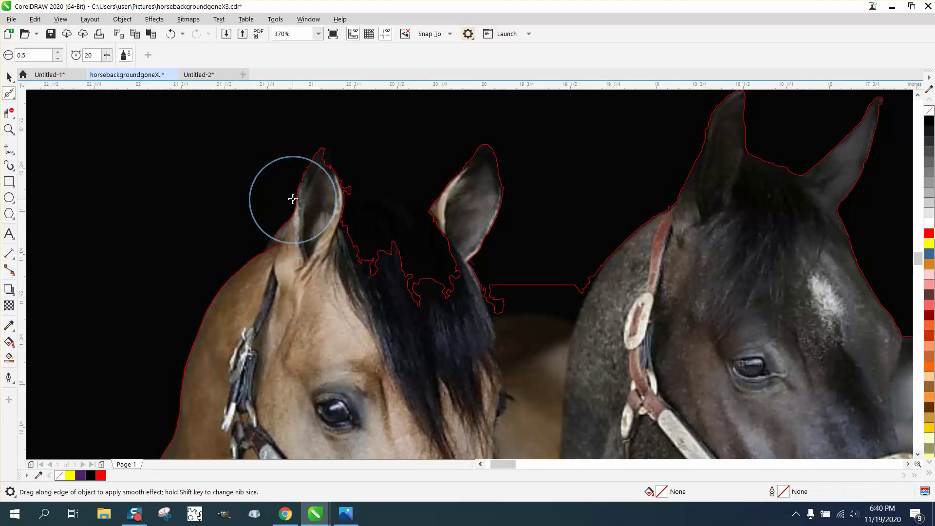
mouse_move(296, 193)
mouse_down()
mouse_move(319, 153)
mouse_move(330, 168)
mouse_move(316, 158)
mouse_up()
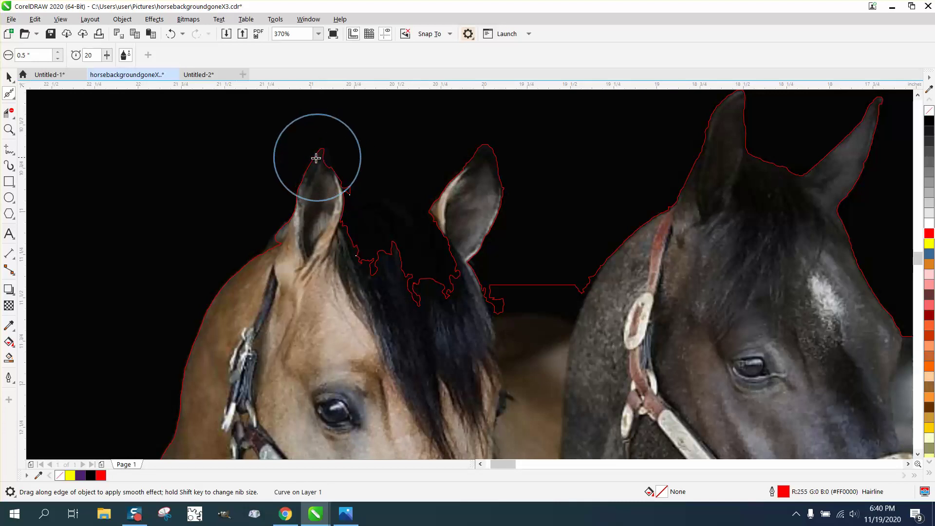
Delete the jagged boundary nodes that cut across the left horse's mane between its ears
click(14, 100)
click(43, 93)
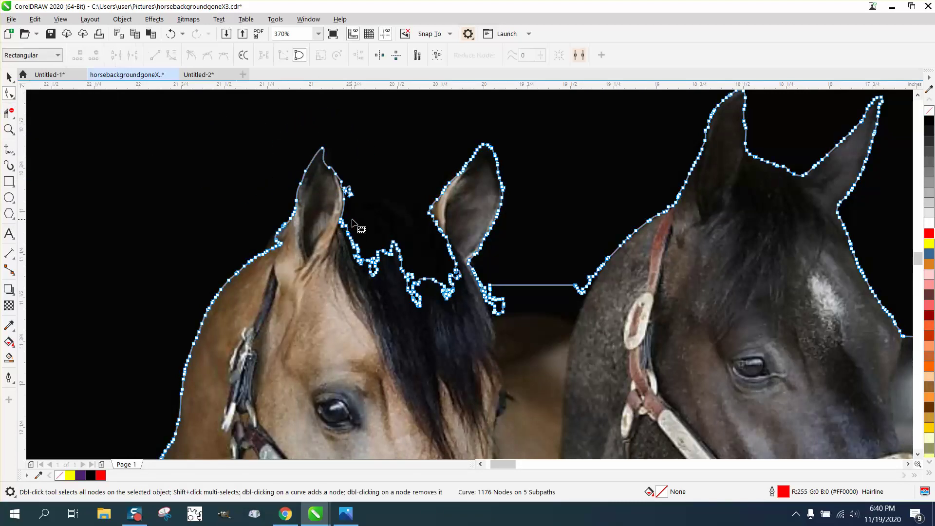
drag(354, 223, 425, 306)
key(Delete)
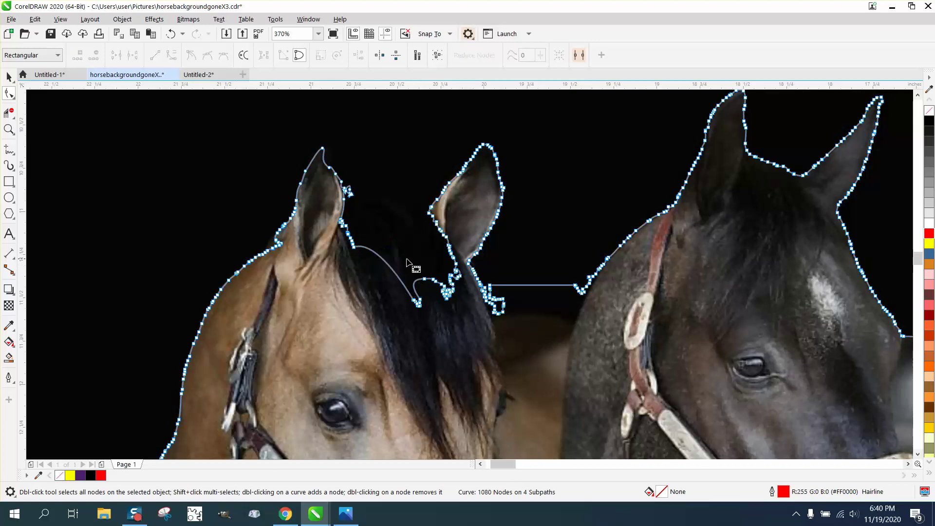
drag(407, 262, 463, 323)
key(Delete)
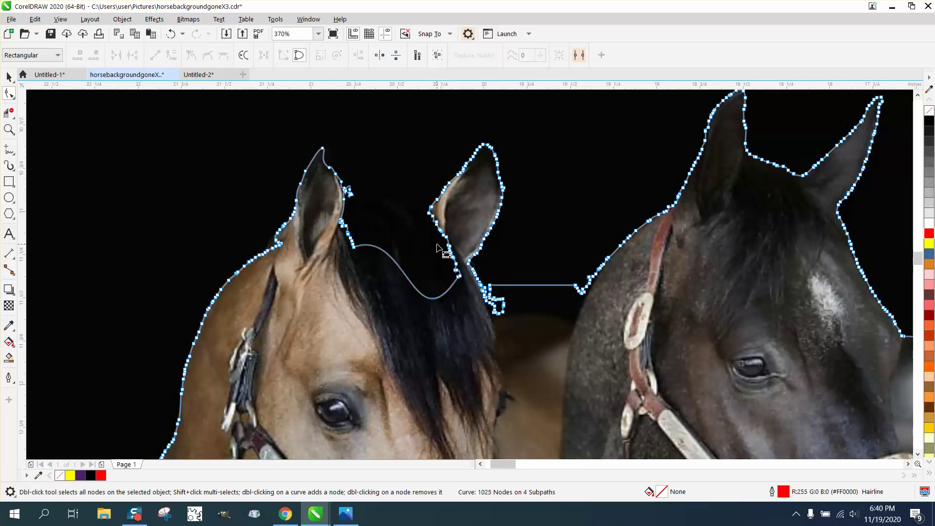
drag(437, 247, 477, 301)
key(Delete)
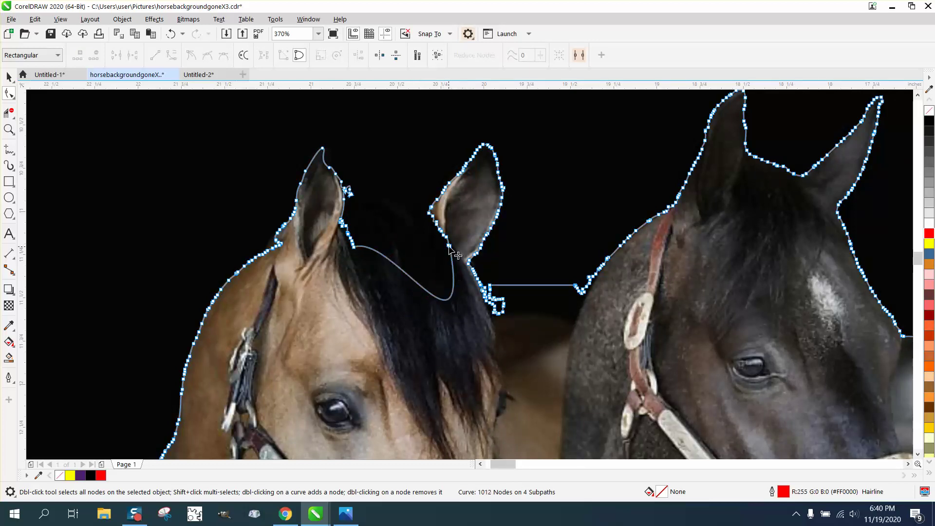
double_click(449, 246)
double_click(449, 247)
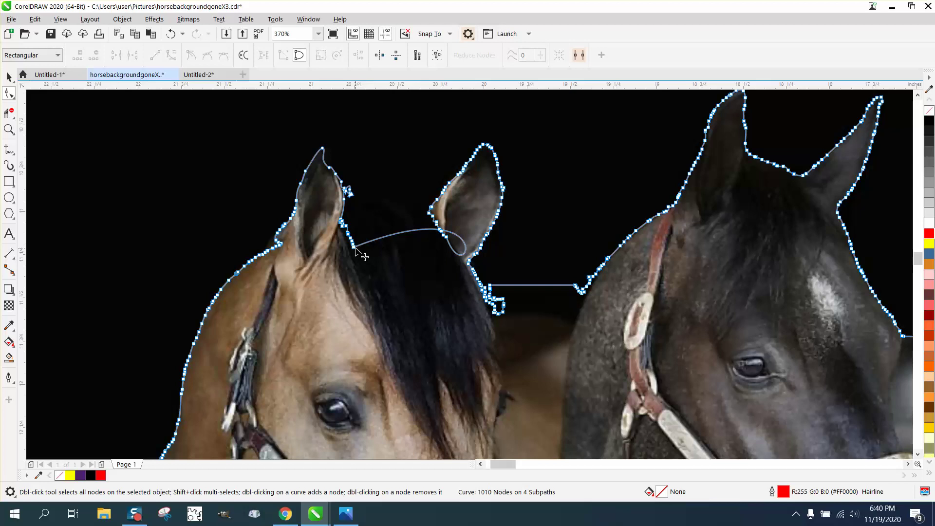
Remove the leftover nodes beside the left horse's first ear and bend the segment into an arch over its mane
drag(366, 226, 342, 266)
key(Delete)
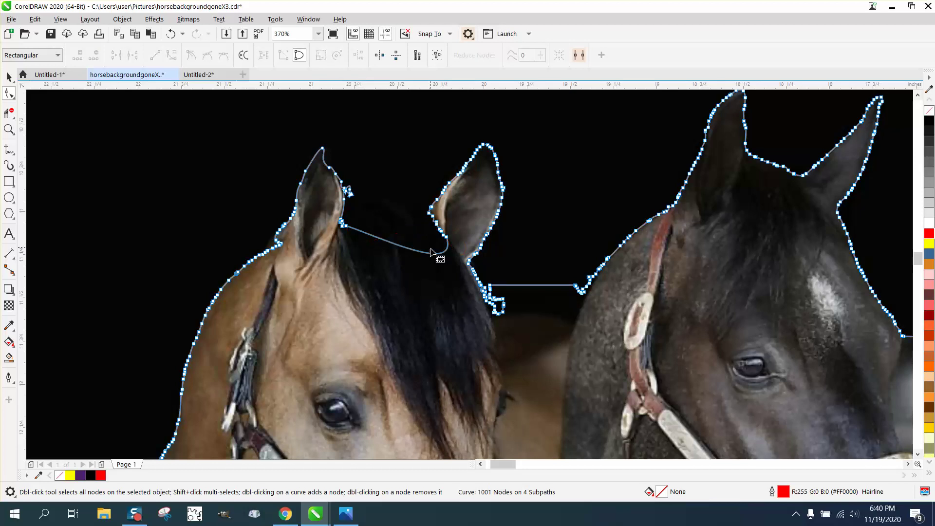
drag(431, 252, 413, 214)
double_click(346, 226)
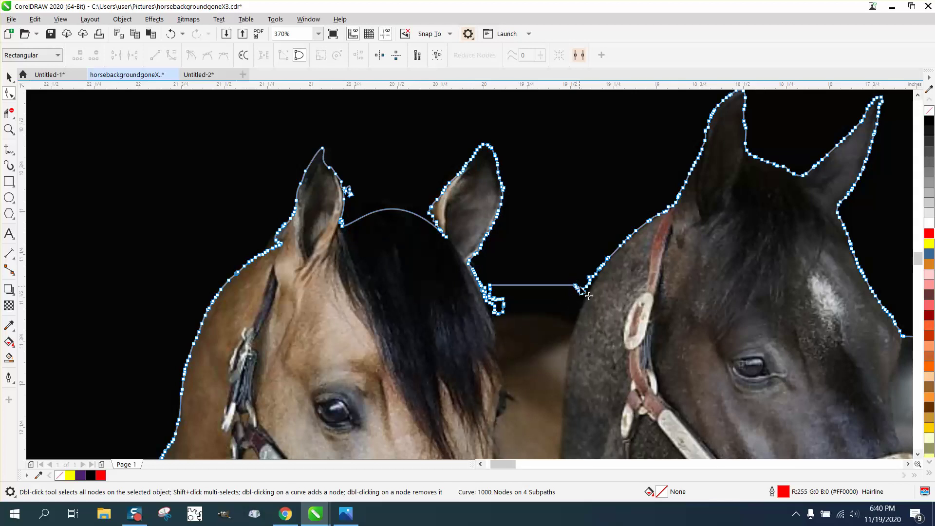
Delete the stray nodes between the left and middle horses and reshape the boundary down along the mane and neck
mouse_move(583, 297)
mouse_down()
mouse_move(569, 341)
mouse_move(563, 278)
mouse_move(578, 296)
mouse_up()
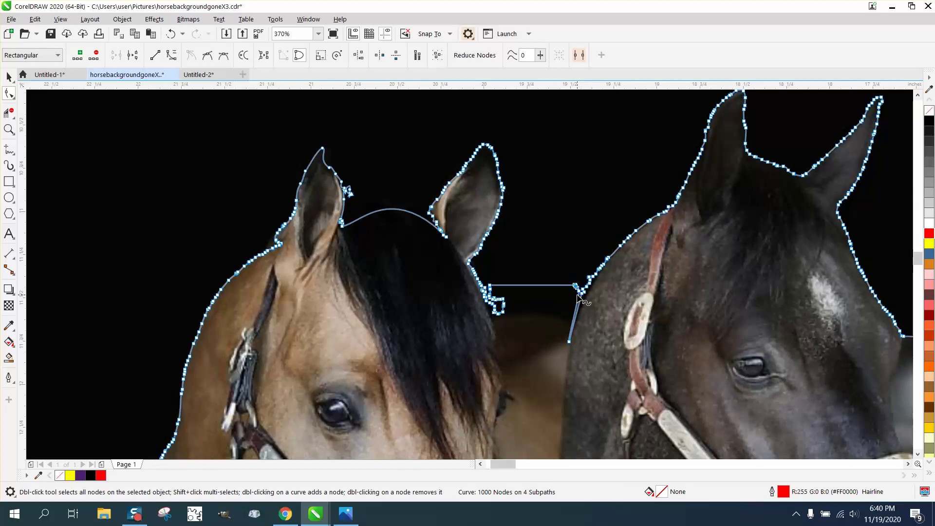
key(Delete)
drag(488, 271, 518, 326)
key(Delete)
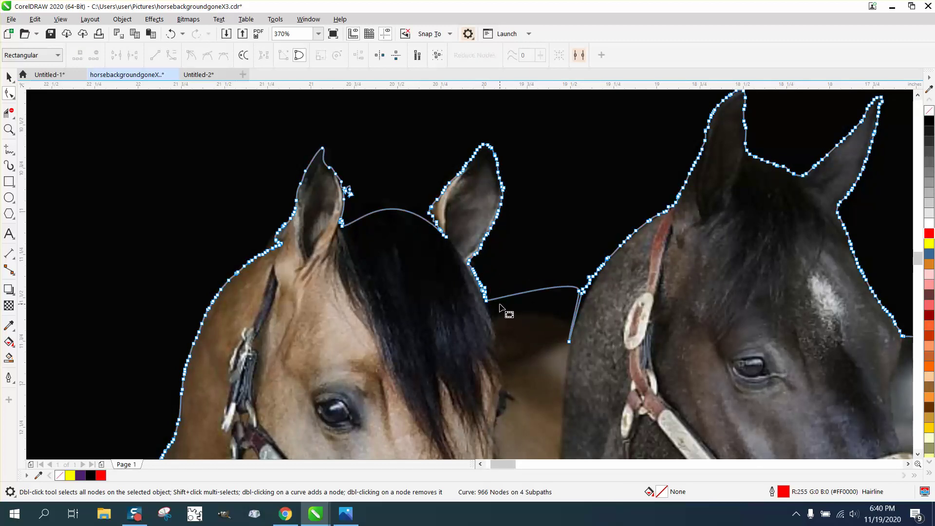
drag(580, 290, 497, 362)
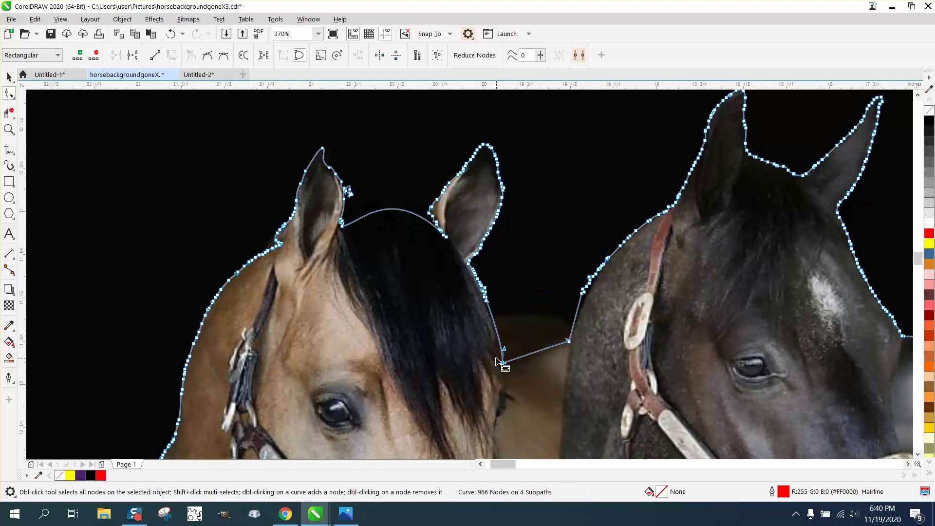
Trace the black gaps between the three horses' legs along the photo's lower edge with Freehand curves
scroll(497, 362, down, 4)
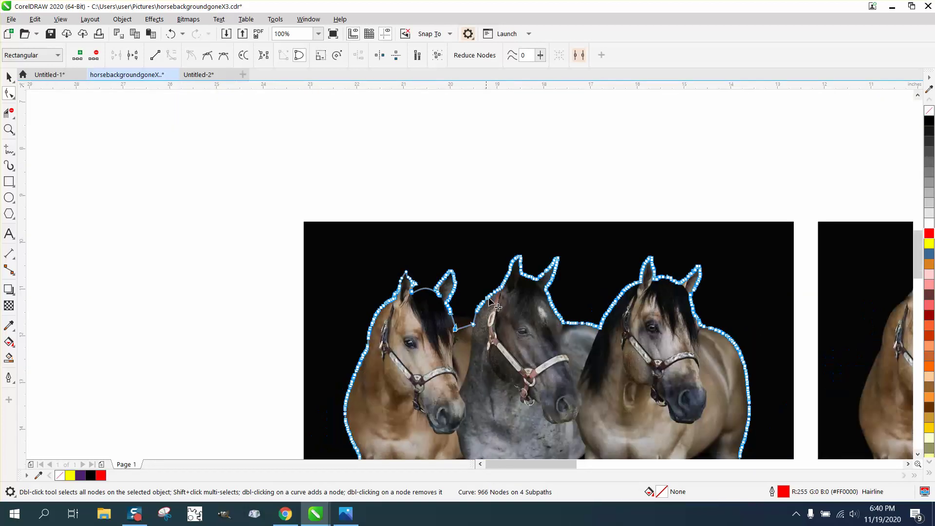
scroll(490, 299, down, 1)
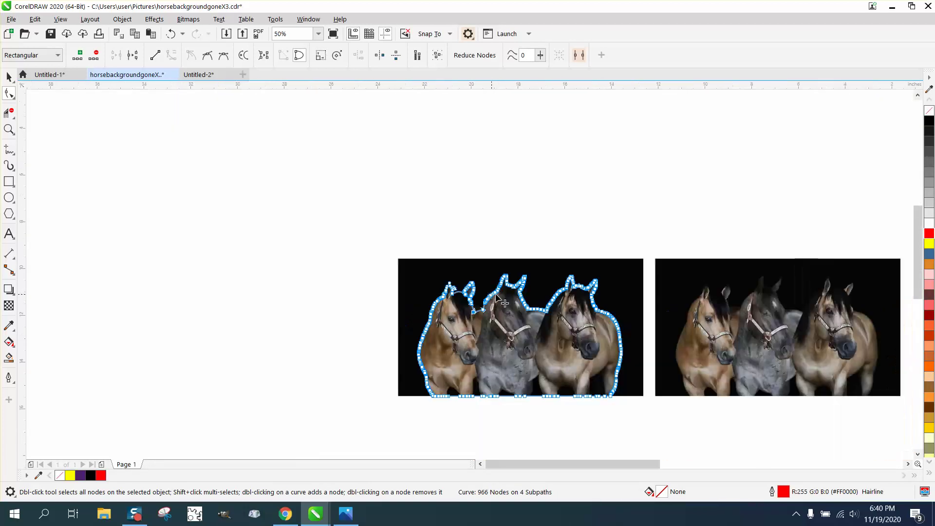
click(4, 132)
drag(370, 328, 645, 414)
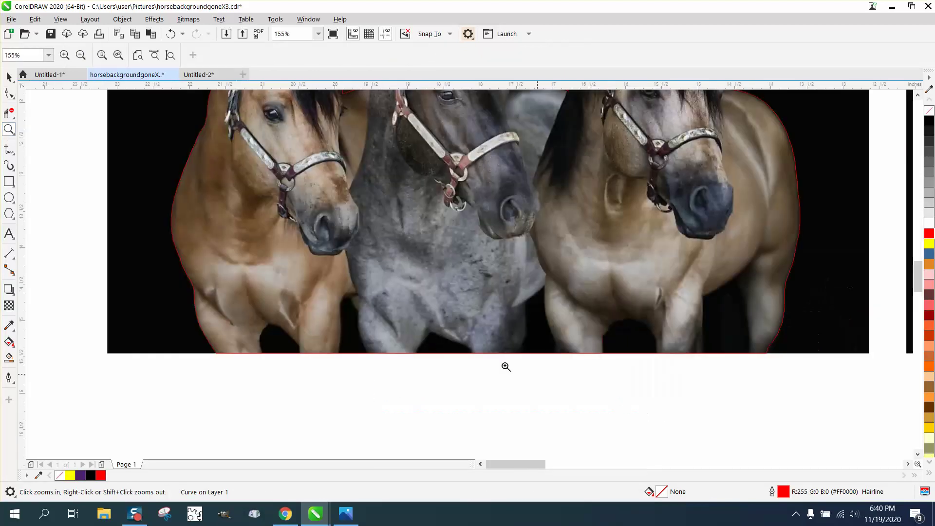
click(14, 156)
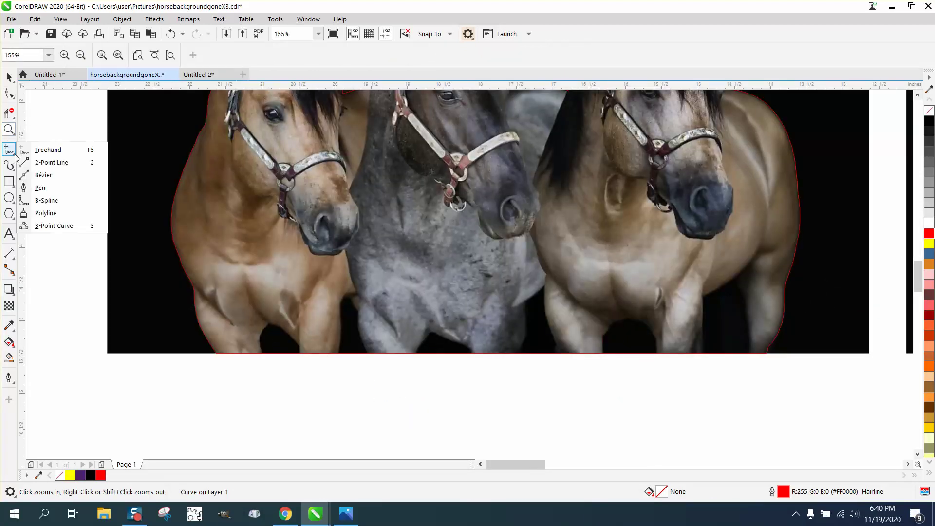
click(48, 150)
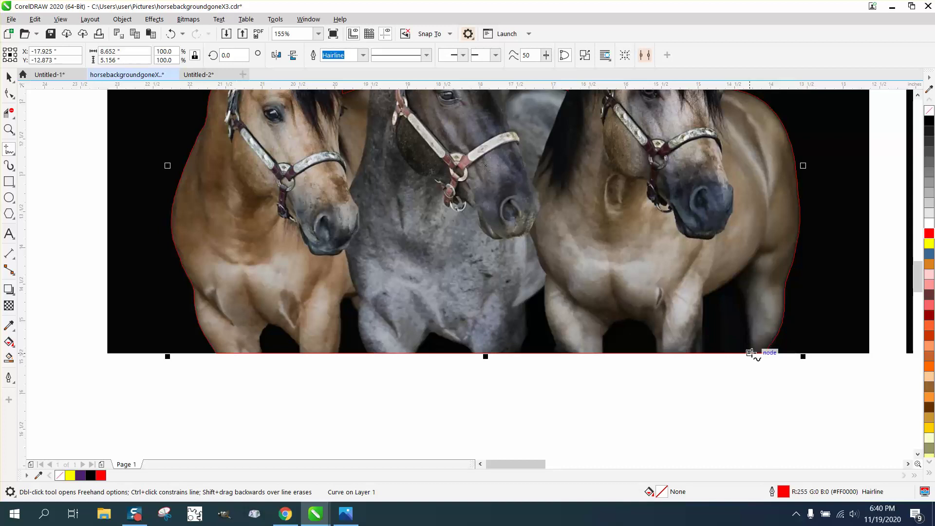
mouse_move(750, 353)
mouse_down()
mouse_move(753, 271)
mouse_move(707, 296)
mouse_move(699, 363)
mouse_move(654, 347)
mouse_move(653, 322)
mouse_move(625, 318)
mouse_move(610, 327)
mouse_move(604, 350)
mouse_move(618, 355)
mouse_move(607, 357)
mouse_move(547, 324)
mouse_move(540, 292)
mouse_move(524, 301)
mouse_move(524, 359)
mouse_move(427, 330)
mouse_move(415, 361)
mouse_move(361, 341)
mouse_move(354, 292)
mouse_move(339, 359)
mouse_move(269, 324)
mouse_move(259, 355)
mouse_up()
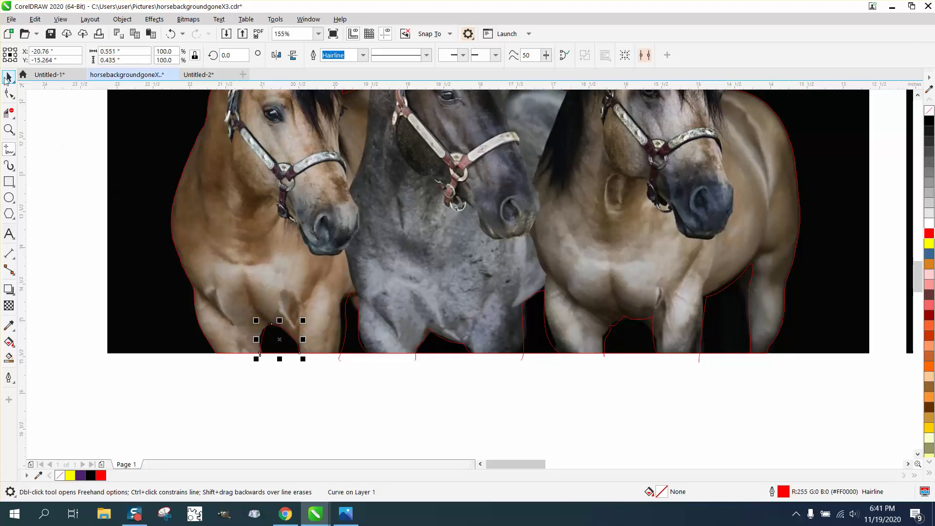
Move the traced photo 11 inches straight down, away from the red boundary and leg curves
click(7, 78)
scroll(150, 208, down, 3)
click(480, 142)
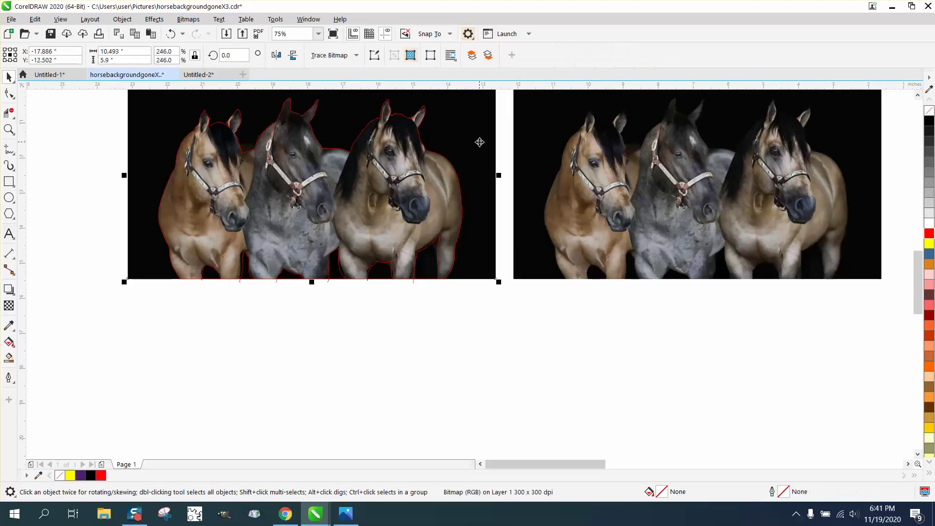
key(Down)
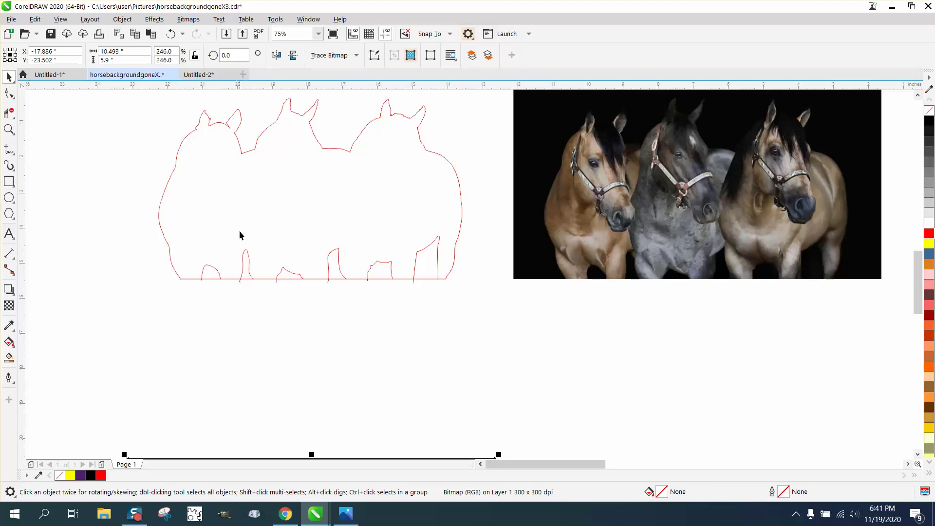
Delete the stray nodes forming the small spur on the inner edge of the left horse's first ear
click(8, 129)
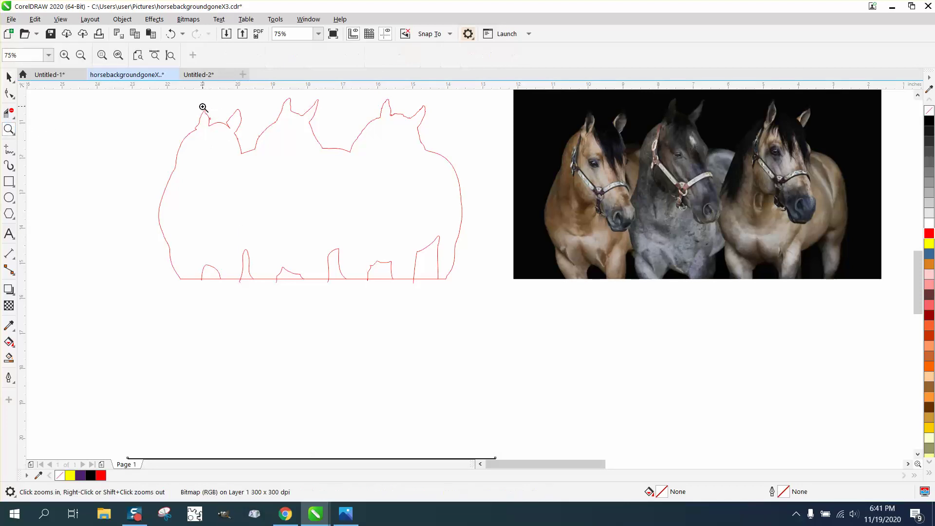
drag(204, 107, 224, 138)
click(10, 93)
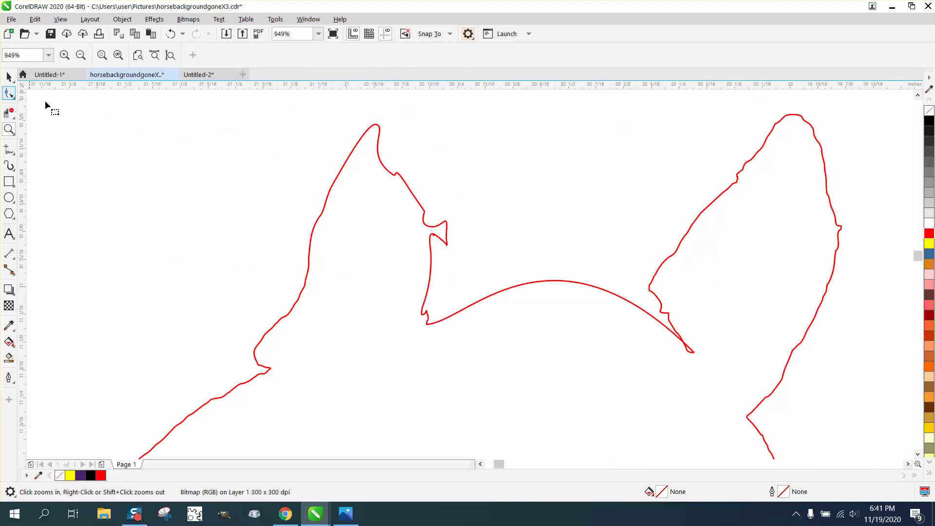
click(433, 238)
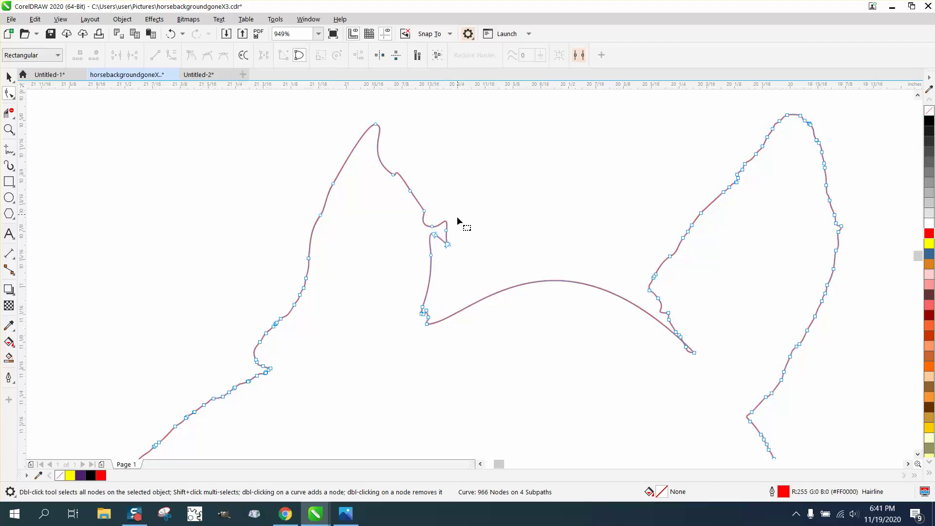
drag(434, 249, 429, 246)
key(Delete)
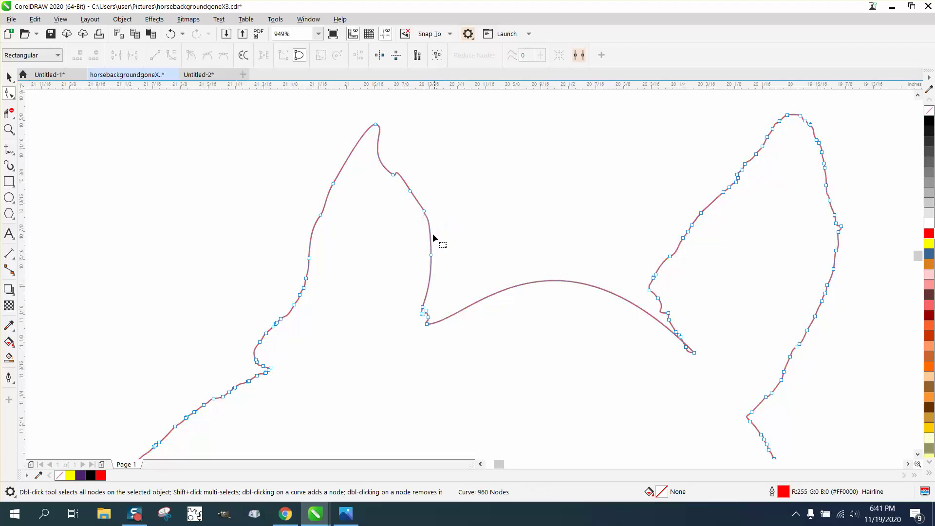
Smooth the boundary around the left horse's ears and along the middle horse's neck with a 0.5 inch Smooth nib
click(16, 101)
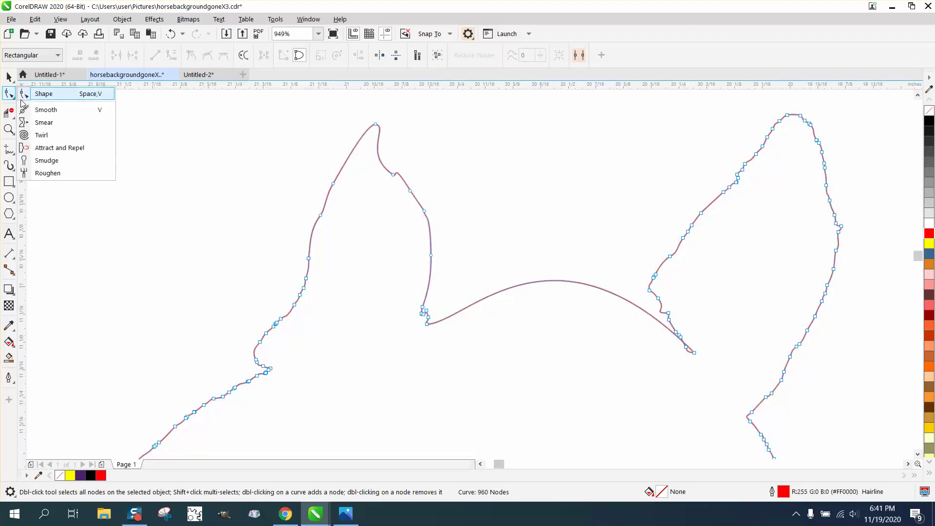
click(44, 108)
mouse_move(439, 243)
mouse_down()
mouse_move(404, 184)
mouse_move(685, 333)
mouse_move(657, 311)
mouse_move(661, 291)
mouse_move(674, 251)
mouse_move(737, 170)
mouse_move(835, 244)
mouse_move(840, 225)
mouse_up()
mouse_move(279, 323)
mouse_down()
mouse_move(298, 305)
mouse_move(337, 199)
mouse_move(399, 240)
mouse_move(428, 320)
mouse_move(351, 280)
mouse_up()
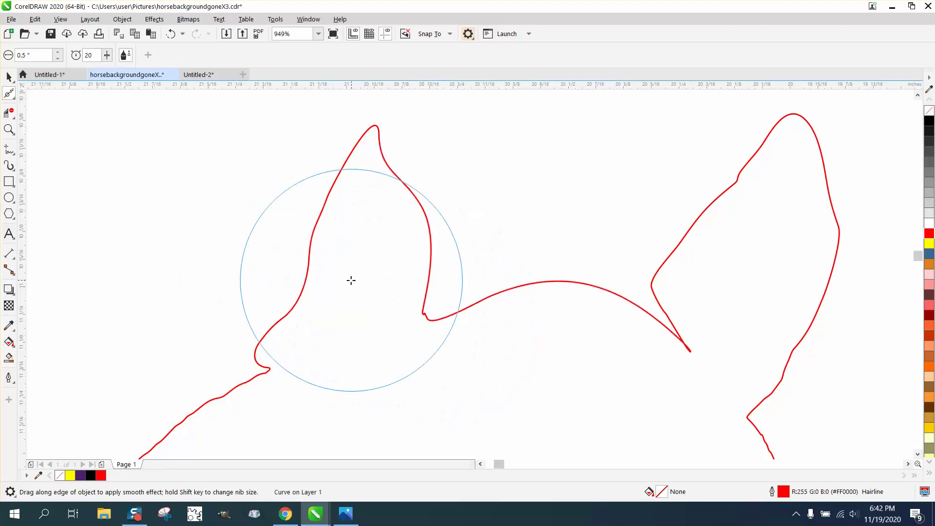
scroll(349, 279, down, 5)
mouse_move(472, 364)
mouse_down()
mouse_move(466, 332)
mouse_move(484, 360)
mouse_move(533, 351)
mouse_move(542, 329)
mouse_up()
drag(526, 339, 592, 274)
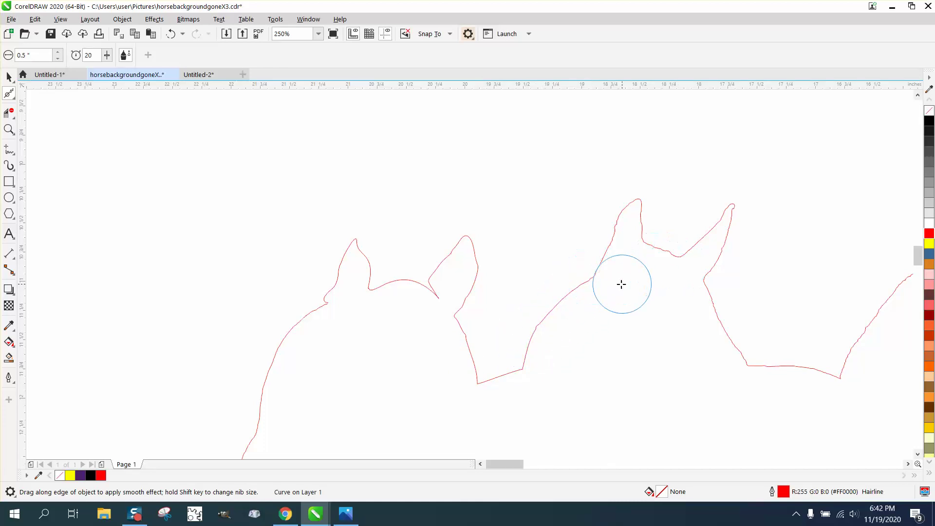
scroll(620, 282, down, 4)
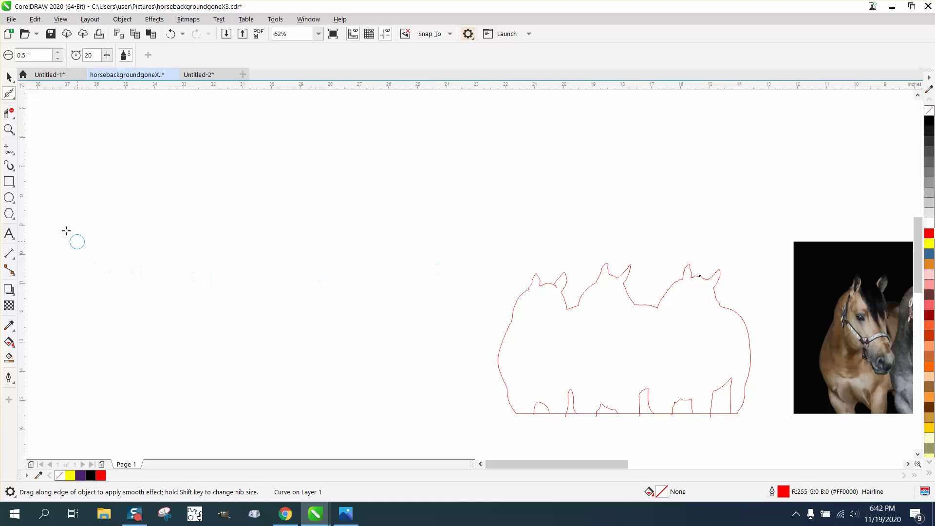
Draw a rectangle about 9.6 by 6.4 inches around the whole horse outline and leg curves
click(14, 95)
mouse_move(9, 113)
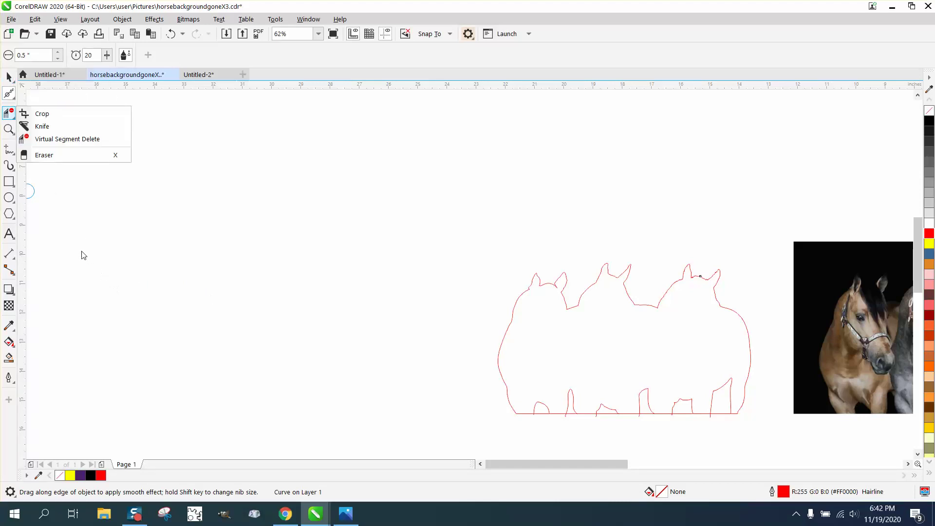
mouse_move(9, 182)
click(44, 196)
drag(476, 251, 757, 439)
Undo the white fill and Smart Fill the inside of the horse outline with black and no outline
click(9, 358)
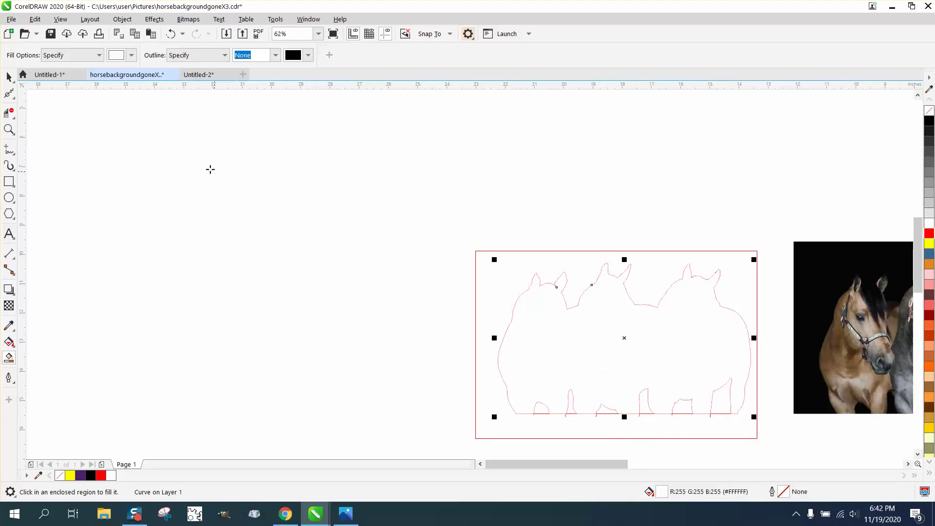
click(170, 34)
click(131, 55)
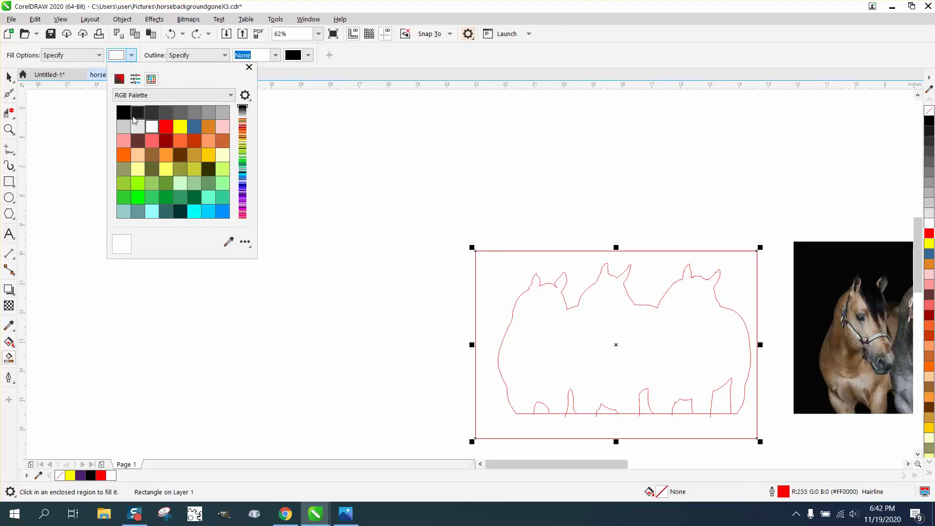
click(126, 114)
click(616, 359)
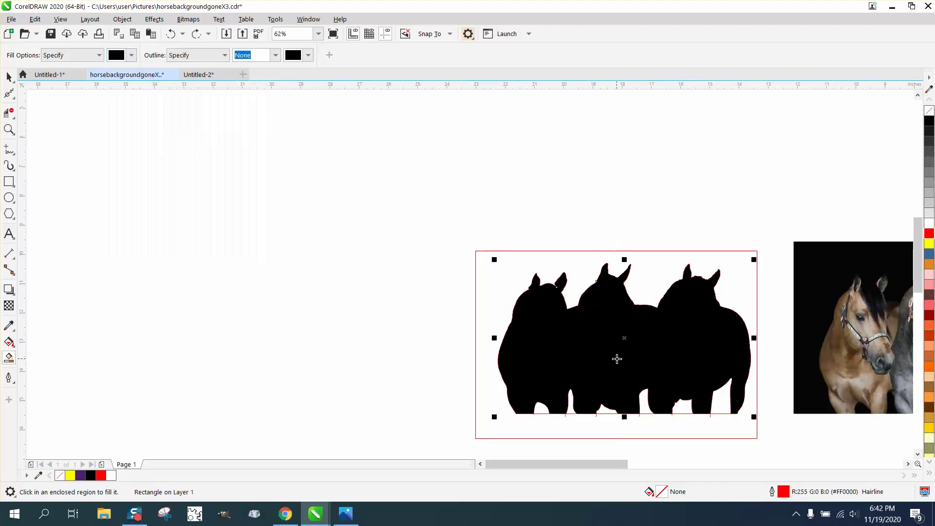
Move the black silhouette 11 inches left and delete the rectangle and red curves left behind
scroll(486, 337, down, 1)
key(Left)
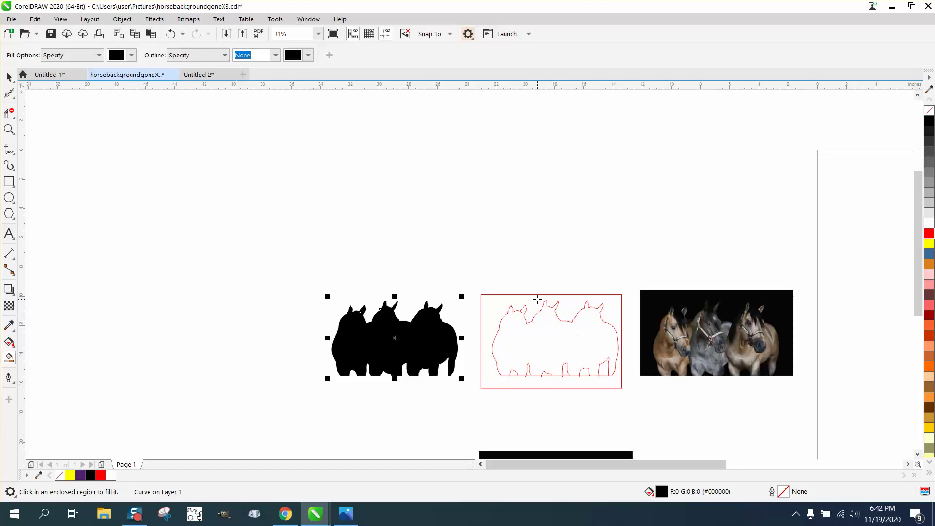
click(9, 76)
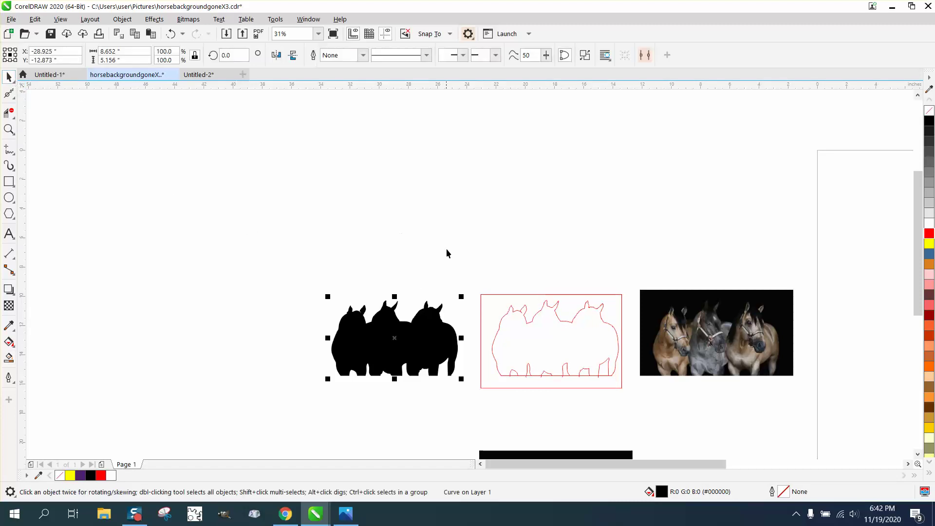
drag(457, 271, 624, 392)
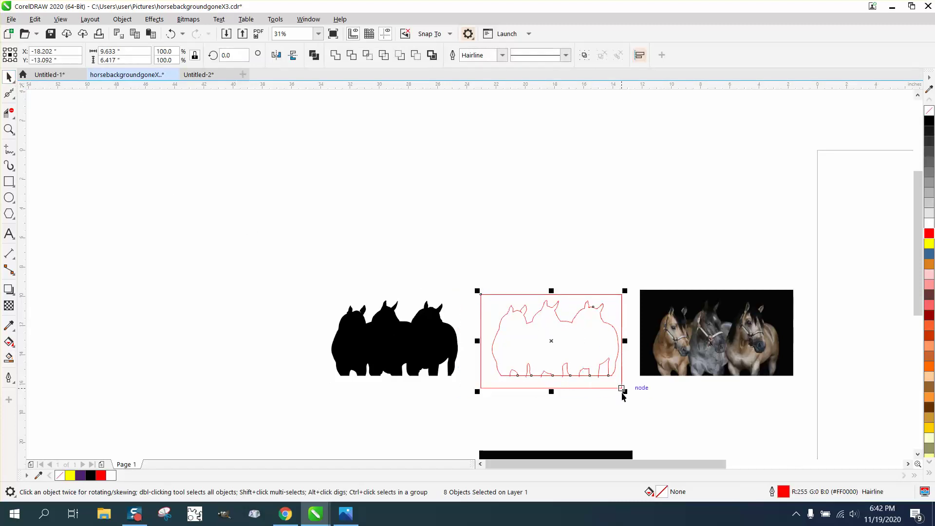
key(Delete)
Create a rectangle matching the remaining photo's frame and move it 22 inches left around the black silhouette
click(643, 350)
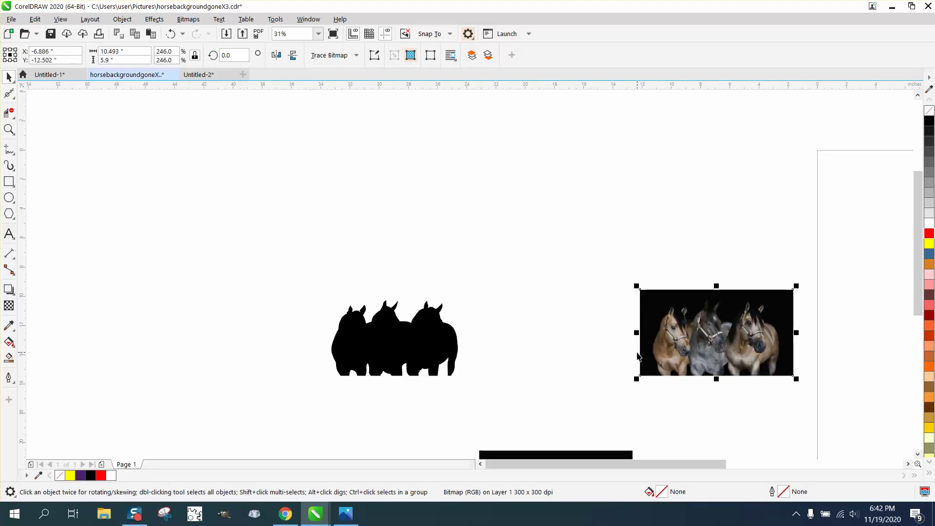
click(8, 182)
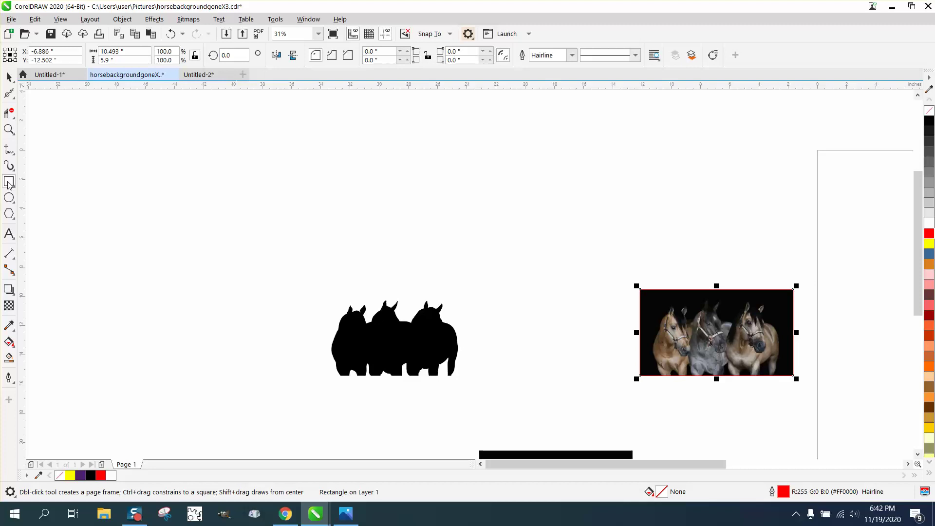
key(Left)
key(Left)
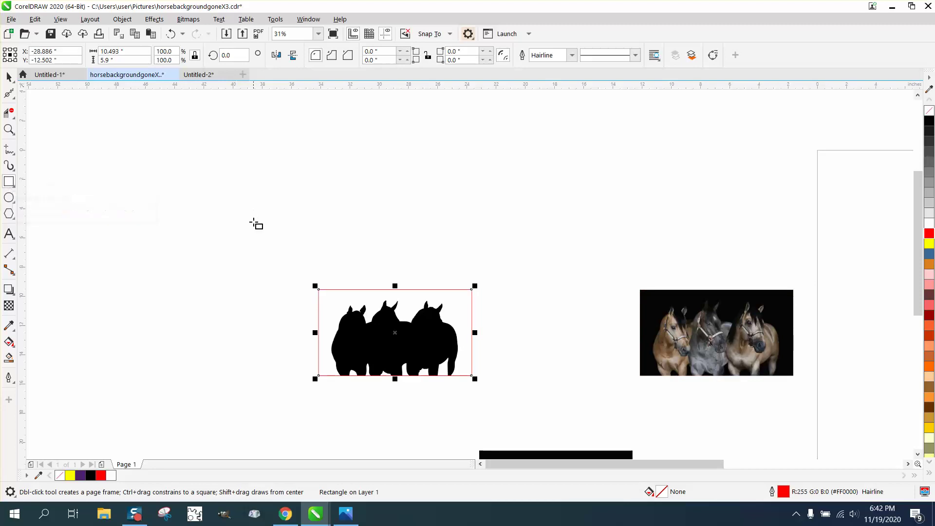
Move the remaining horse photo 22 inches left so it aligns with the rectangle around the black silhouette
click(9, 76)
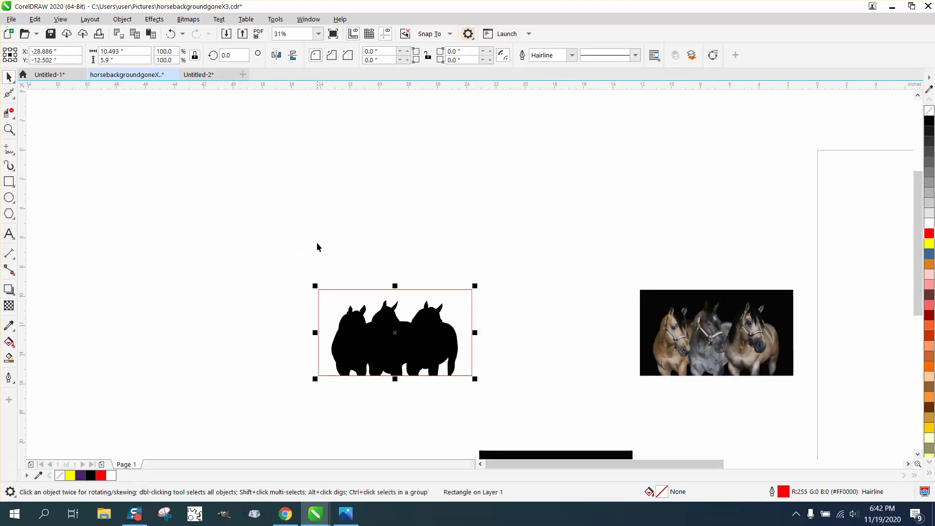
drag(294, 261, 318, 321)
drag(530, 398, 533, 398)
click(698, 360)
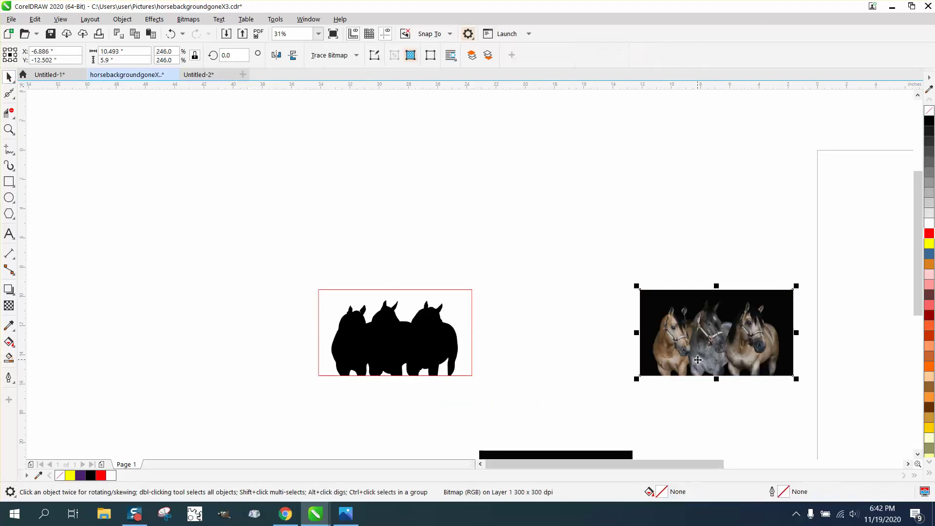
key(Left)
key(Left)
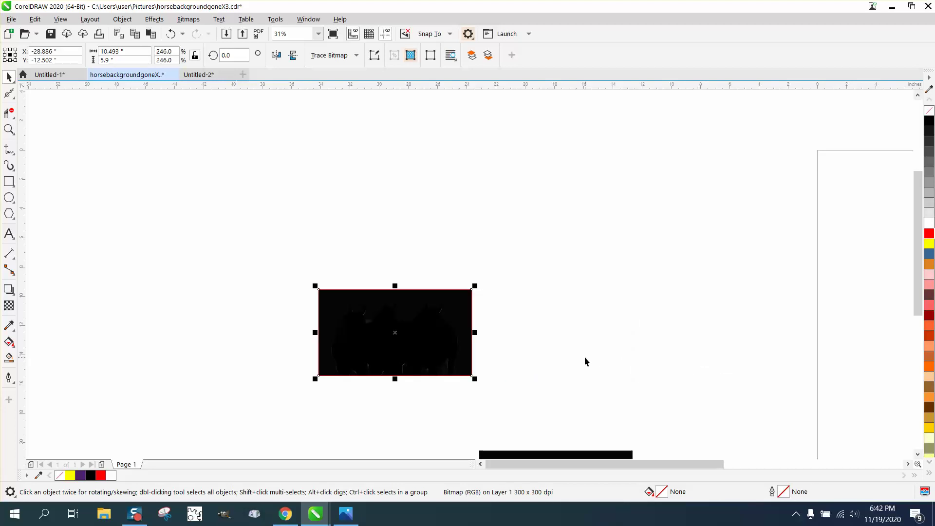
key(Right)
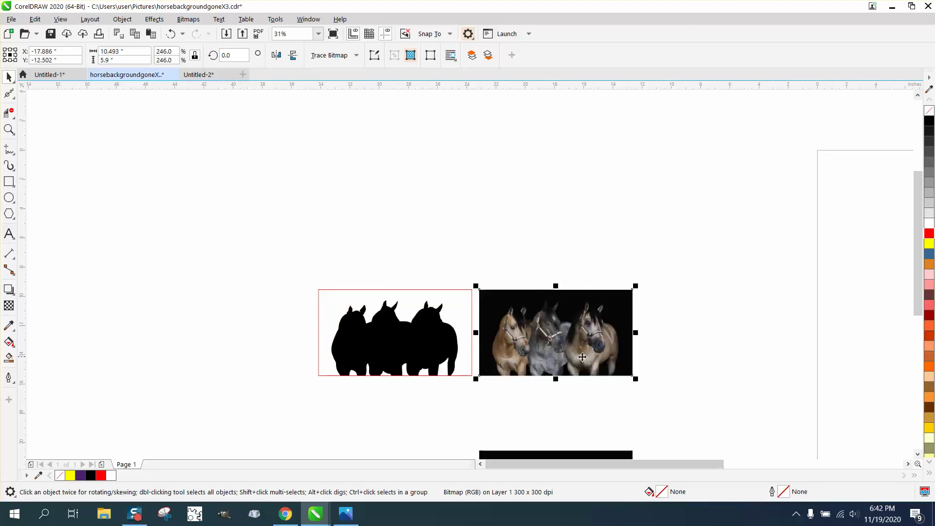
key(Left)
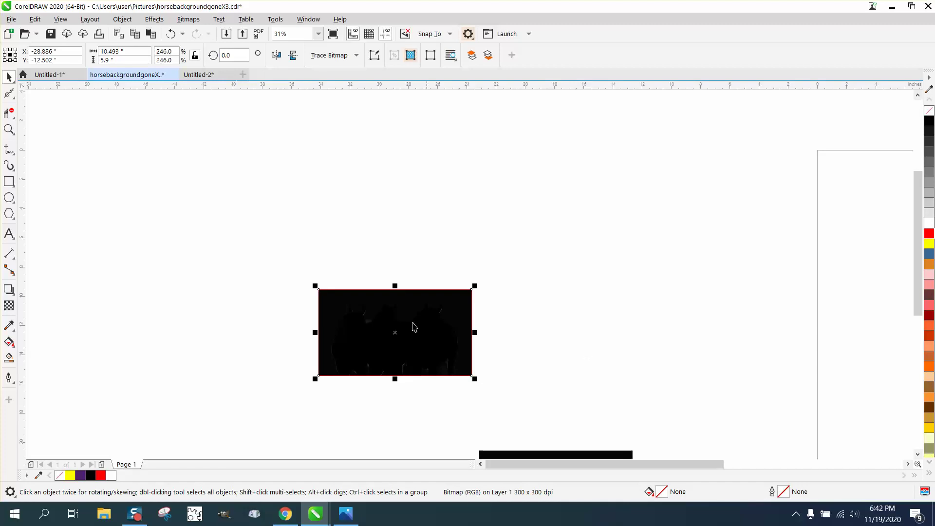
Intersect the stacked photo, silhouette and rectangle, and move the horse cutout and the rectangle 11 inches right
drag(521, 413, 521, 413)
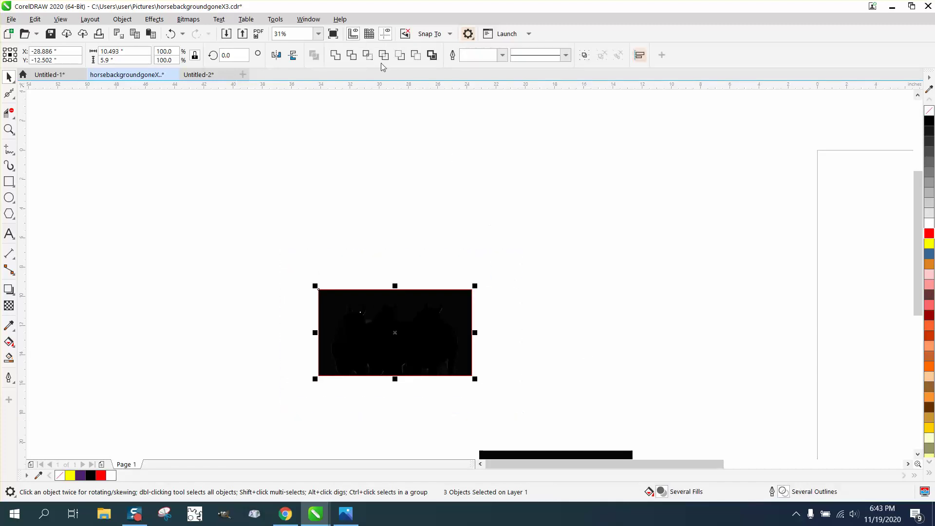
click(369, 56)
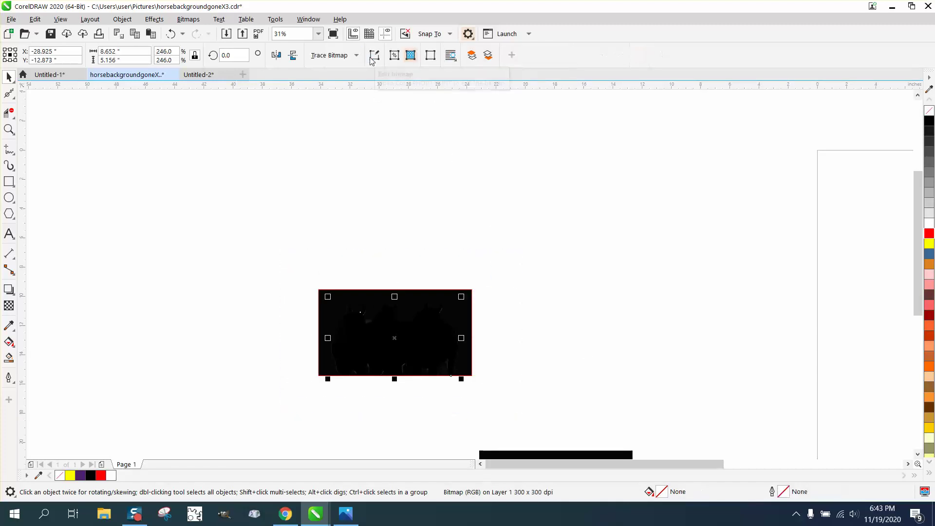
key(Right)
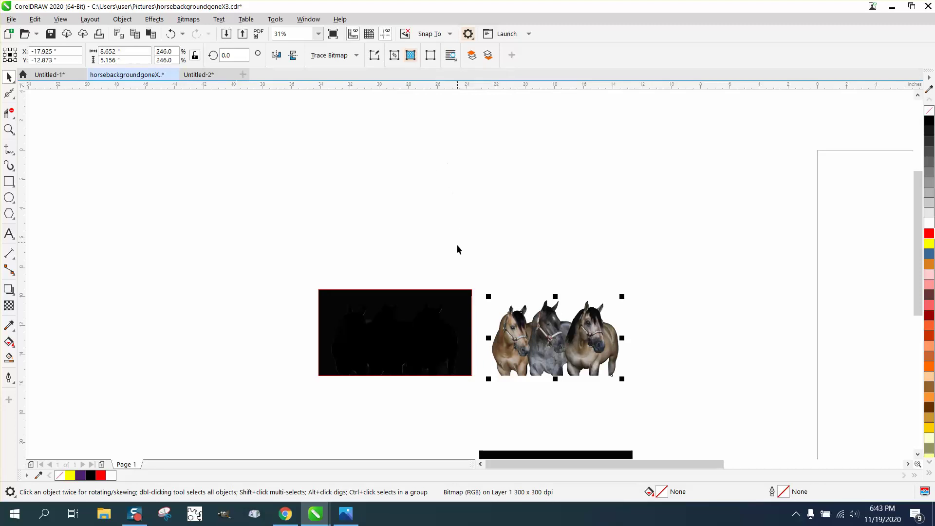
click(471, 291)
key(Right)
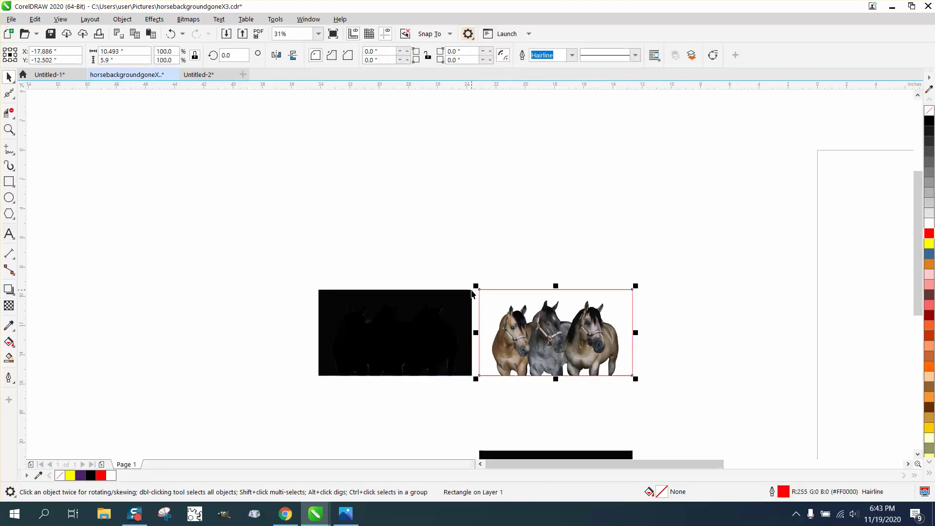
Delete the leftover black background photo and the black horse silhouette beside the cutout
click(9, 129)
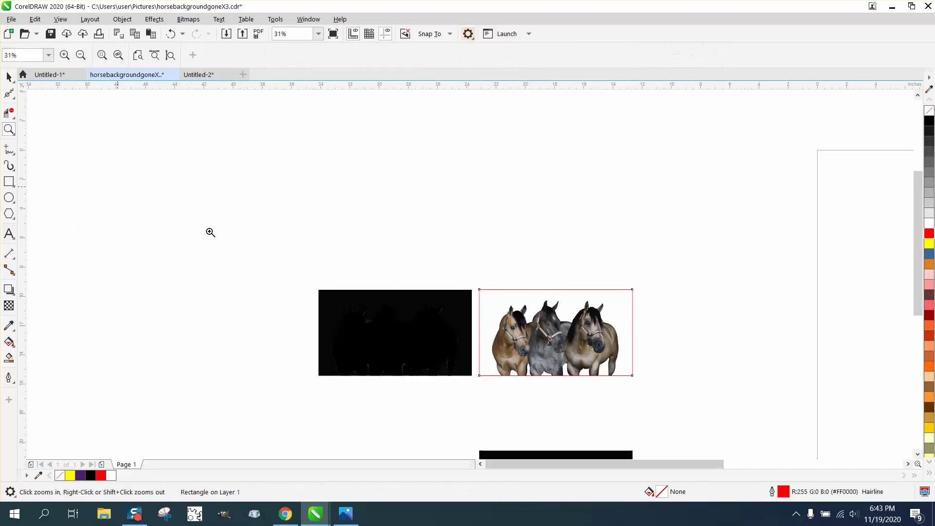
click(383, 327)
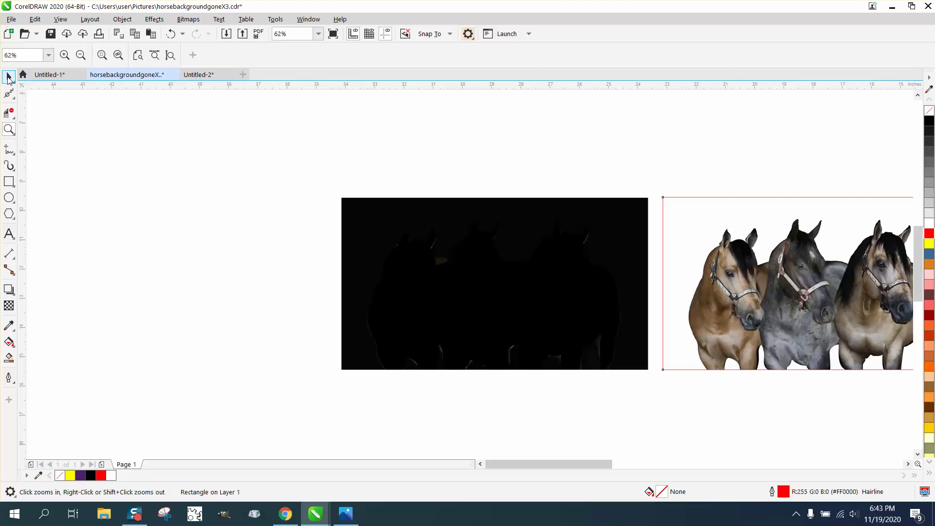
click(8, 77)
click(380, 252)
key(Delete)
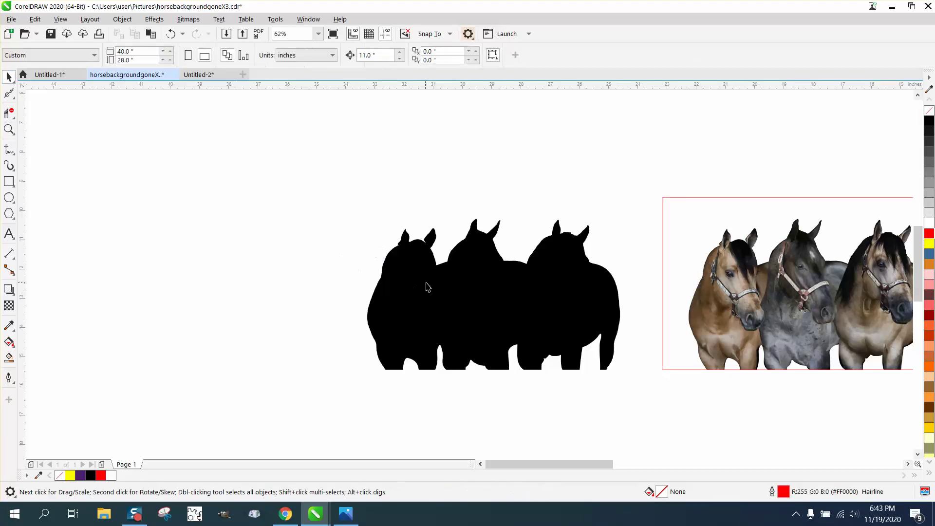
click(428, 288)
key(Delete)
scroll(350, 264, down, 2)
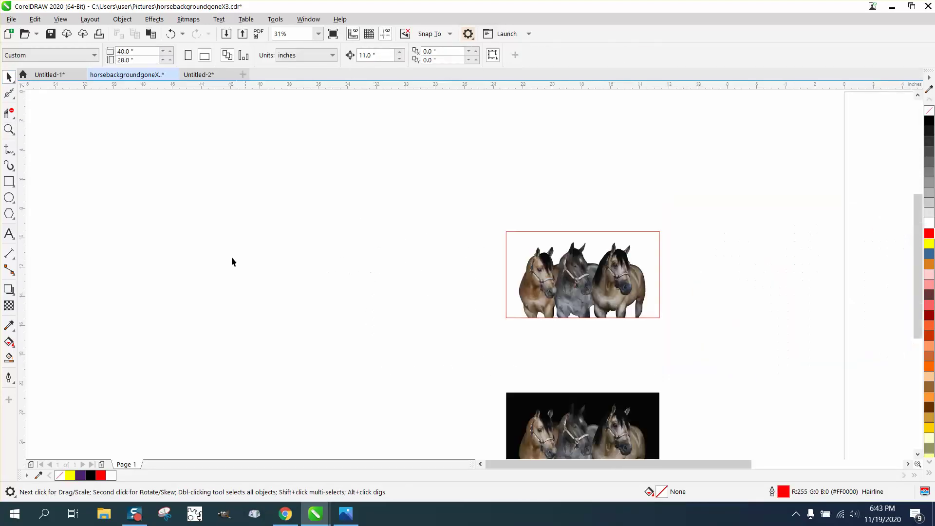
Smooth the cutout's jagged edge along the rightmost horse's mane and its adjoining ear with the Smooth tool
click(9, 130)
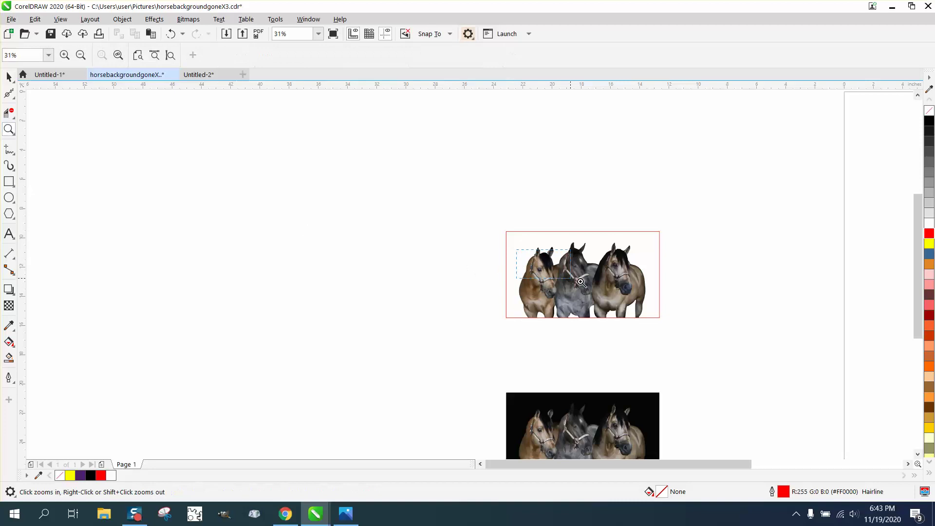
drag(581, 283, 657, 304)
right_click(583, 297)
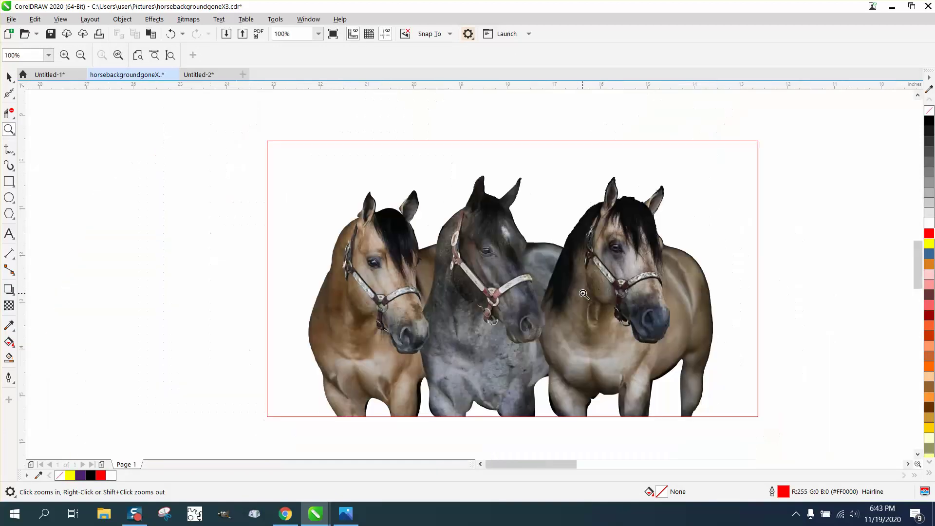
drag(662, 248, 662, 248)
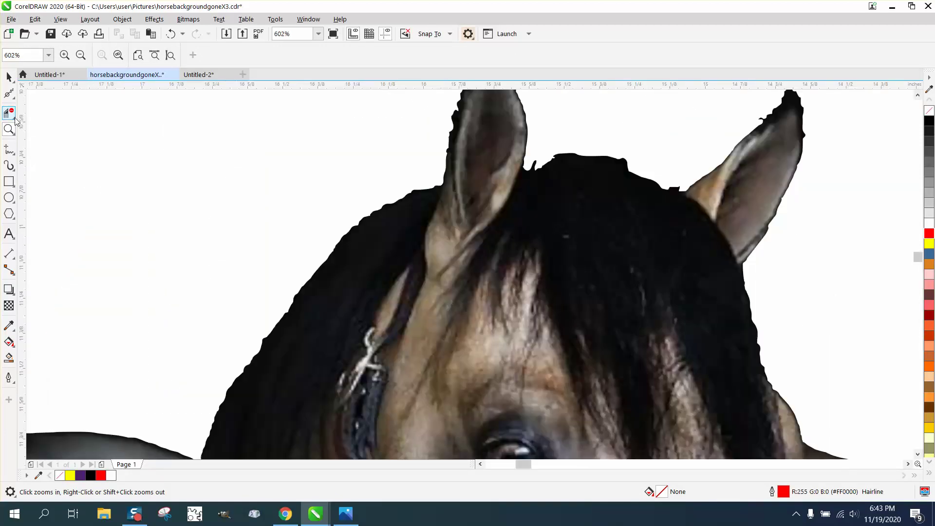
click(15, 100)
click(43, 108)
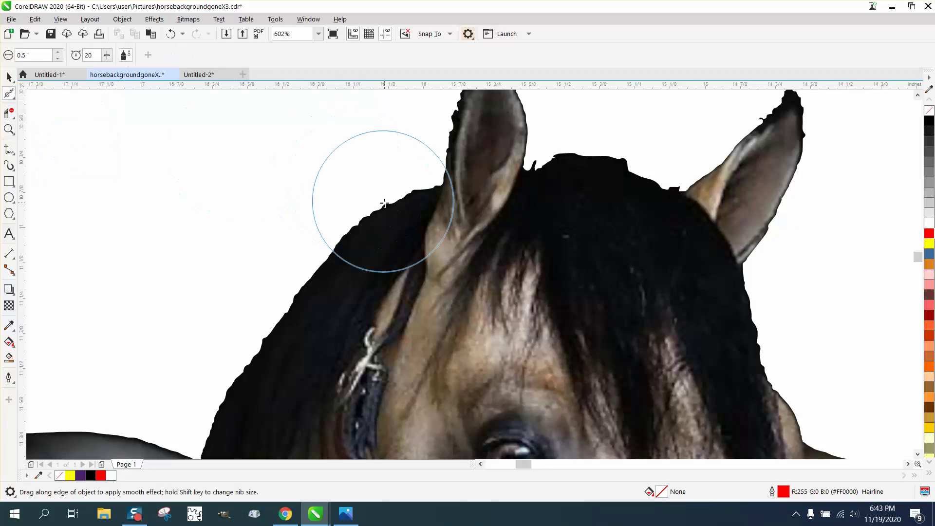
click(390, 208)
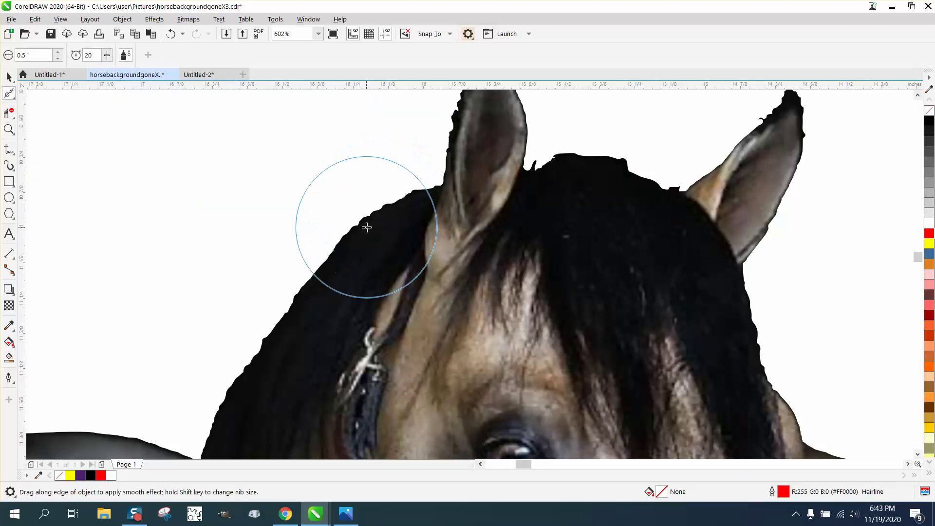
click(376, 215)
mouse_move(376, 215)
mouse_down()
mouse_move(357, 224)
mouse_move(413, 192)
mouse_move(355, 230)
mouse_move(277, 313)
mouse_move(242, 375)
mouse_move(265, 327)
mouse_move(428, 209)
mouse_move(454, 179)
mouse_move(446, 165)
mouse_move(458, 126)
mouse_move(453, 142)
mouse_move(476, 111)
mouse_move(507, 171)
mouse_move(591, 198)
mouse_up()
scroll(453, 180, down, 1)
Smooth the cutout's edge between the rightmost horse's ears and along the jagged upper part of its far right ear
click(9, 128)
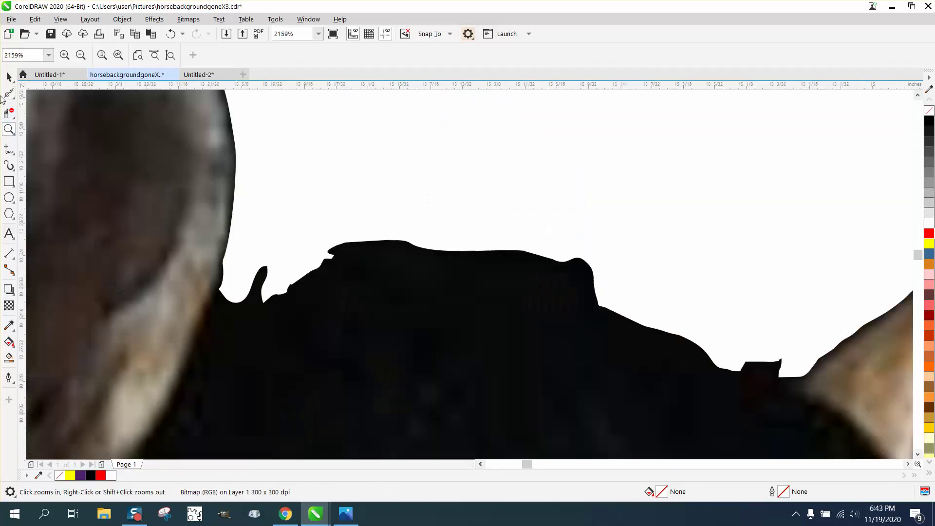
click(9, 94)
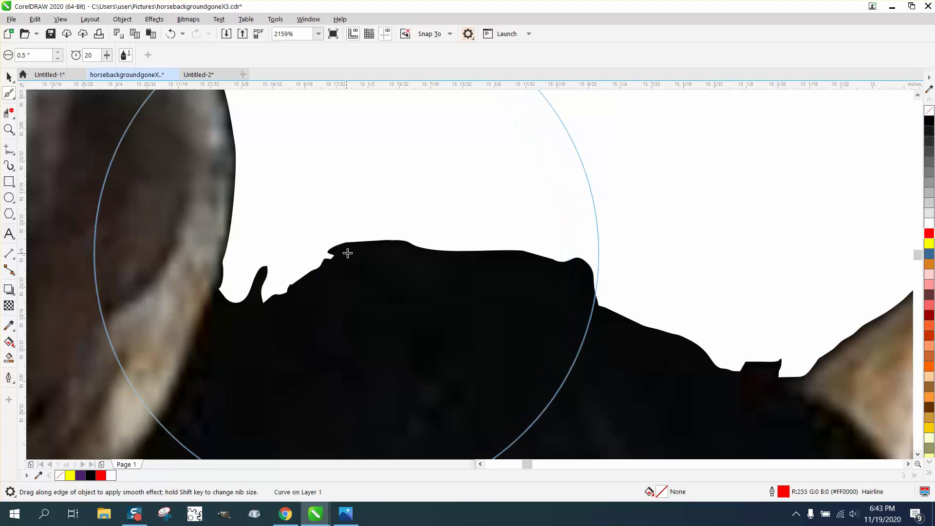
mouse_move(358, 242)
mouse_down()
mouse_move(342, 261)
mouse_move(258, 292)
mouse_move(511, 281)
mouse_move(557, 307)
mouse_move(764, 366)
mouse_move(697, 356)
mouse_up()
scroll(496, 290, down, 2)
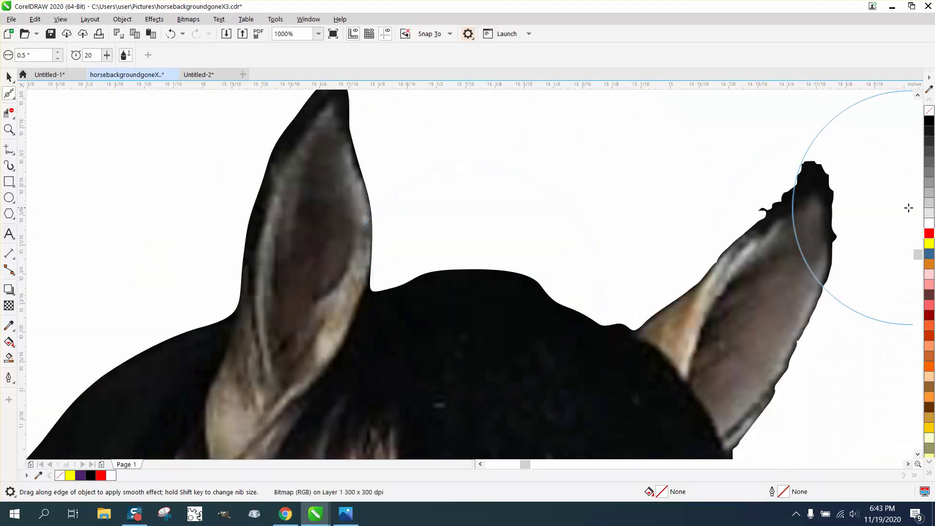
mouse_move(789, 203)
mouse_down()
mouse_move(752, 213)
mouse_move(764, 211)
mouse_up()
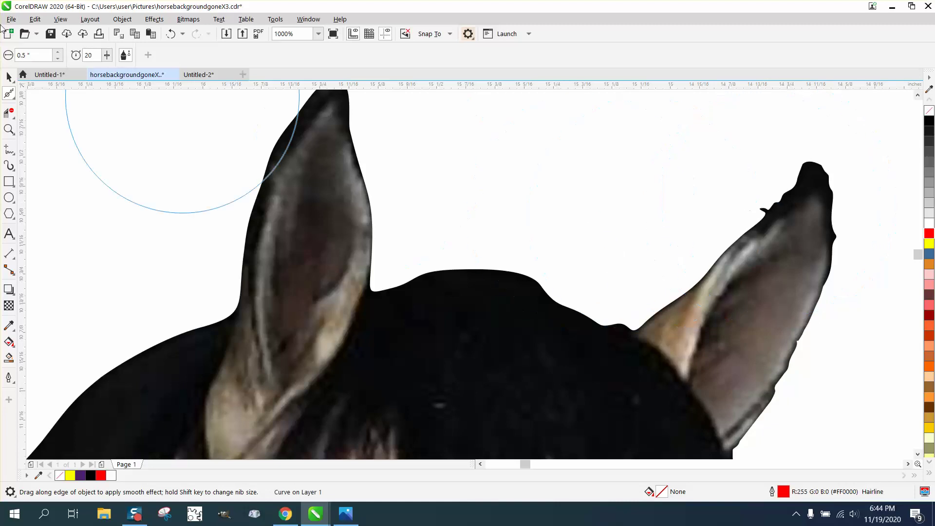
Remove the two nodes that form the small spur on the inner edge of the rightmost horse's far right ear
click(14, 98)
click(49, 93)
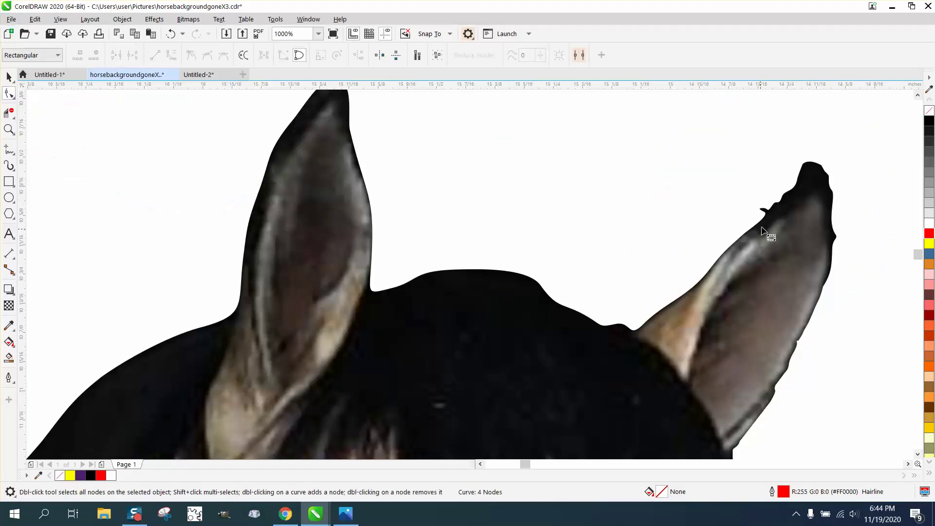
click(766, 215)
click(8, 129)
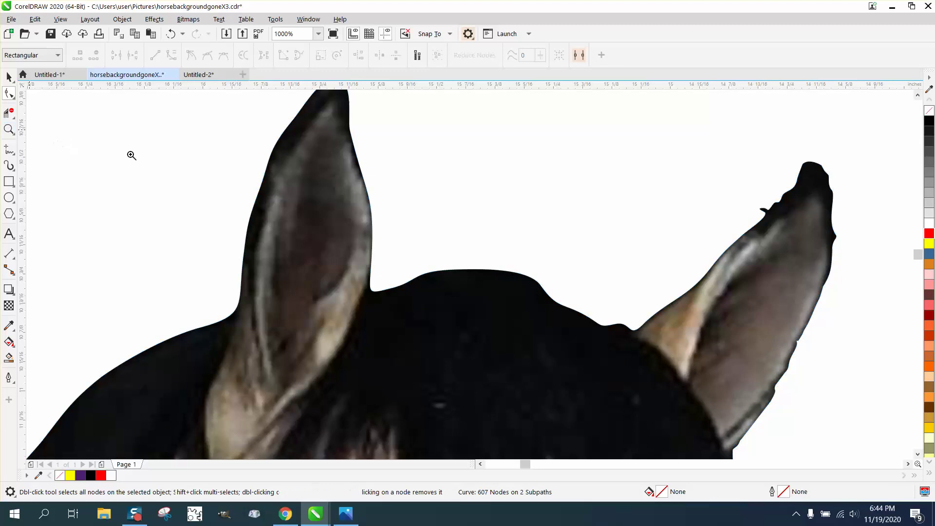
click(760, 219)
click(9, 92)
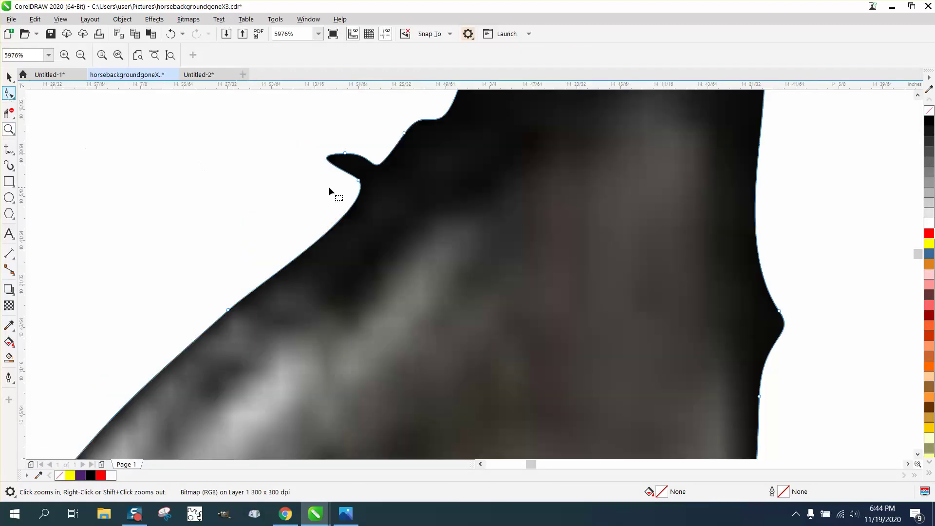
drag(340, 155, 361, 187)
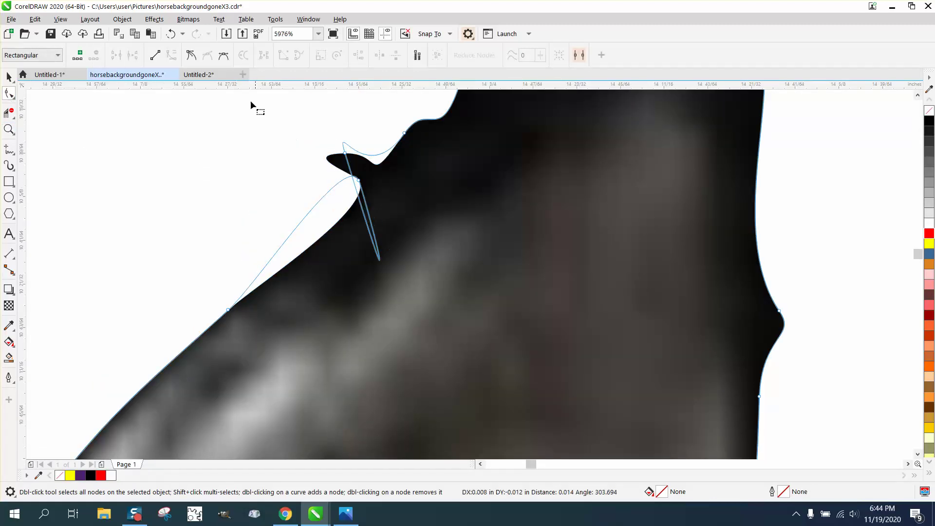
key(ctrl+z)
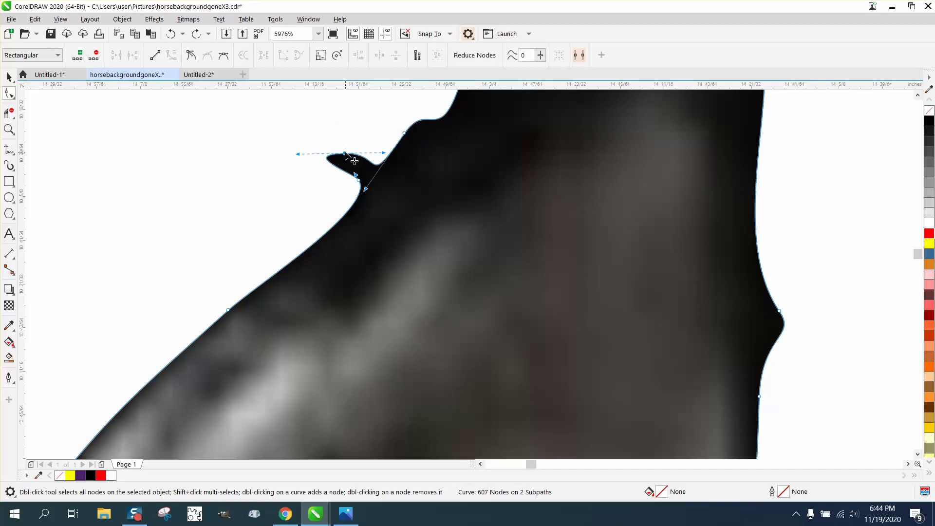
double_click(345, 153)
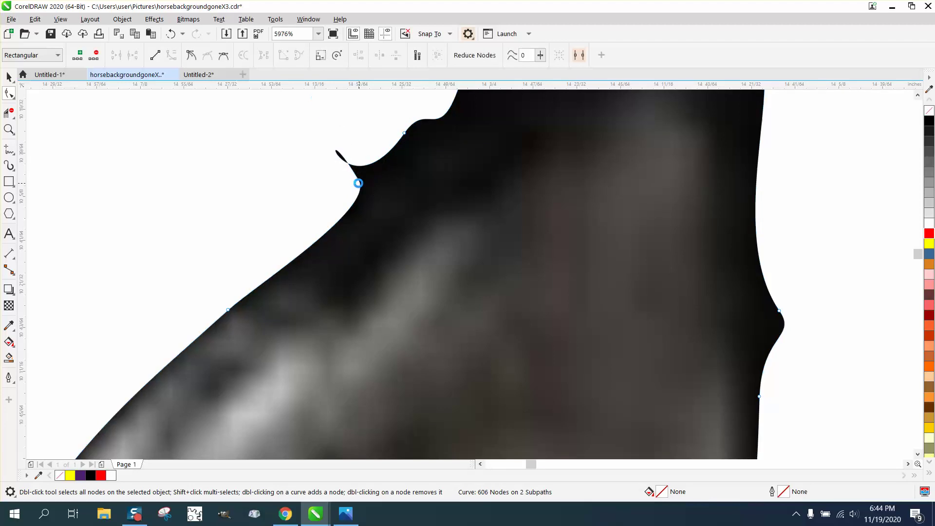
double_click(359, 181)
scroll(373, 173, down, 4)
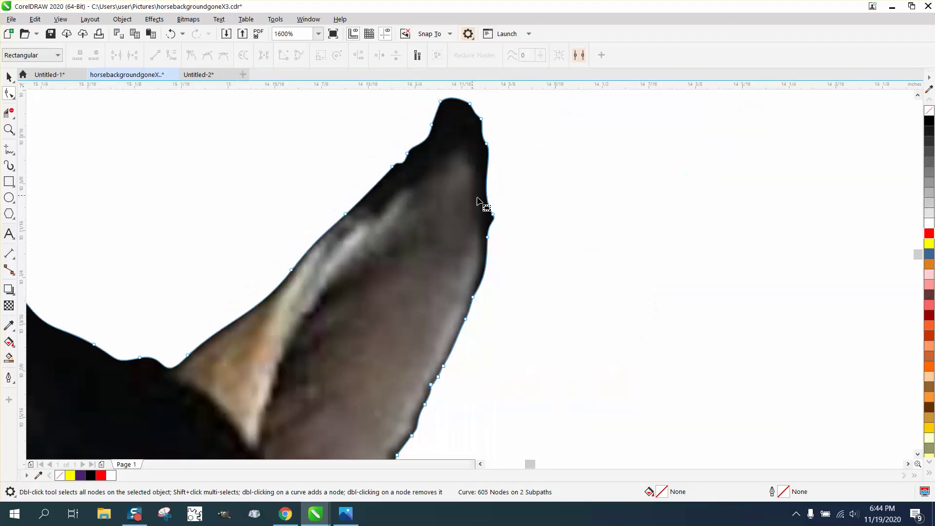
Smooth the tip and both sides of the rightmost horse's far right ear with the Smooth tool
click(14, 100)
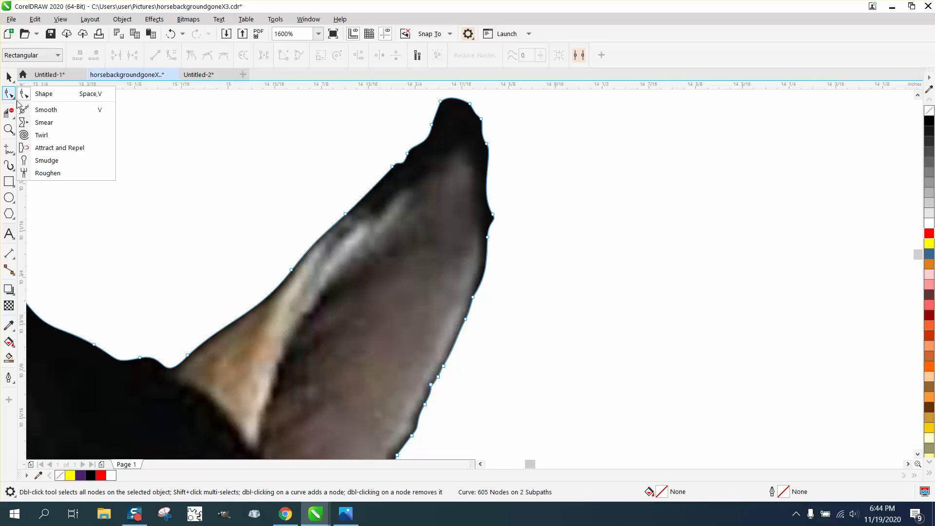
click(61, 109)
mouse_move(493, 201)
mouse_down()
mouse_move(490, 226)
mouse_move(489, 177)
mouse_up()
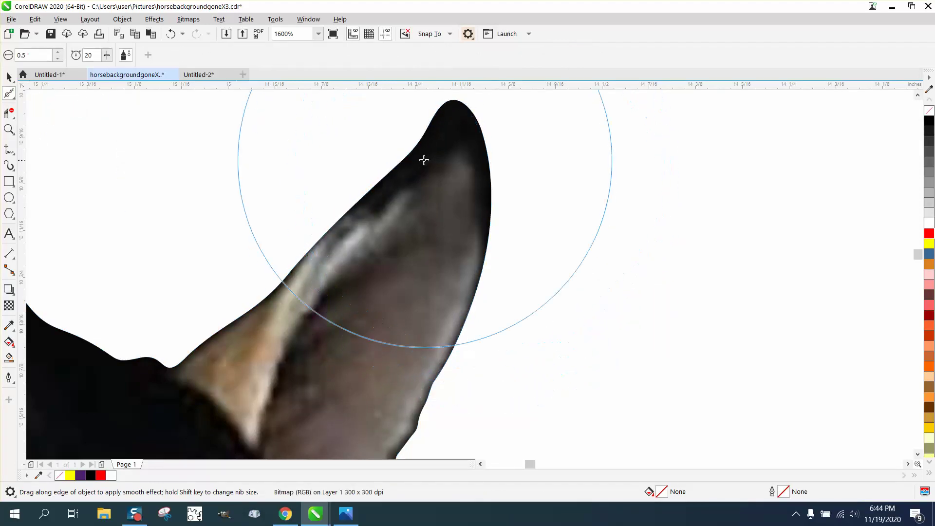
scroll(420, 159, down, 2)
Examine the outline of the three-horse cutout, from the ears down to the legs at the frame's lower edge
scroll(384, 365, down, 4)
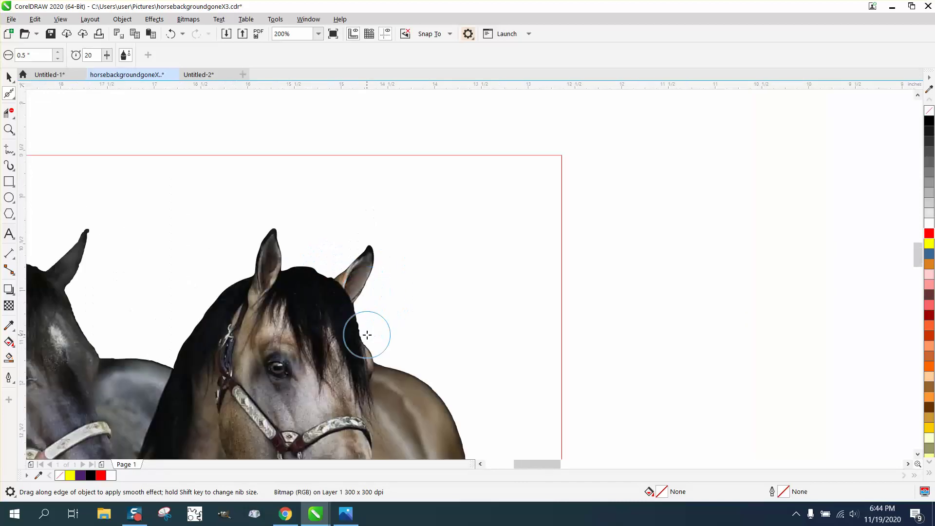
scroll(370, 301, down, 5)
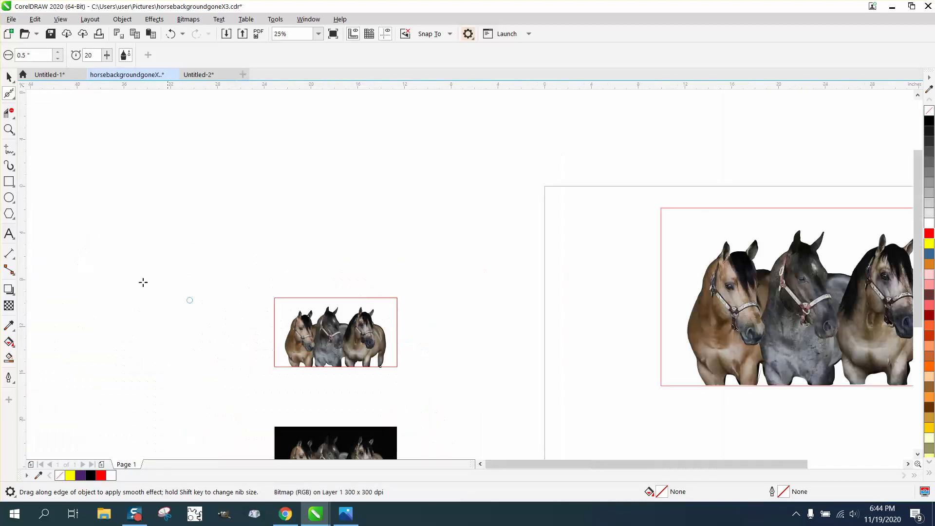
click(9, 129)
drag(377, 383, 409, 386)
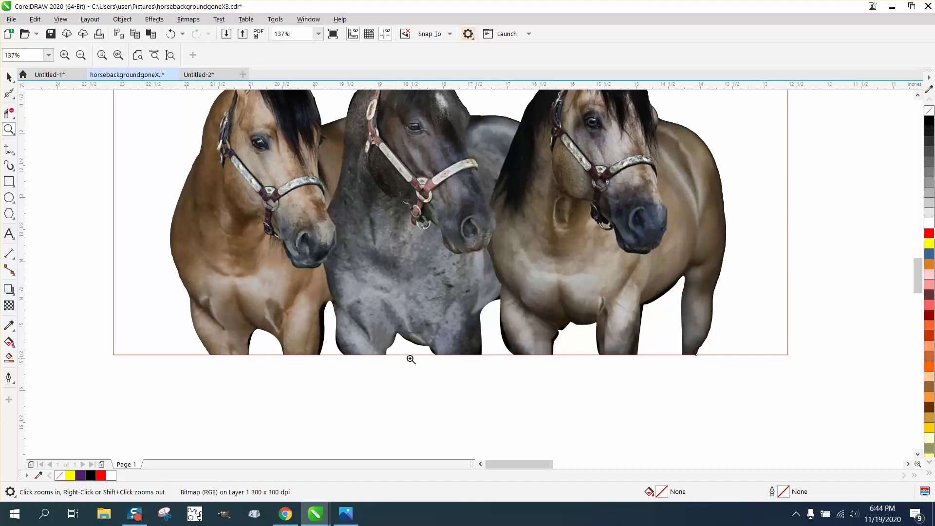
scroll(367, 352, down, 2)
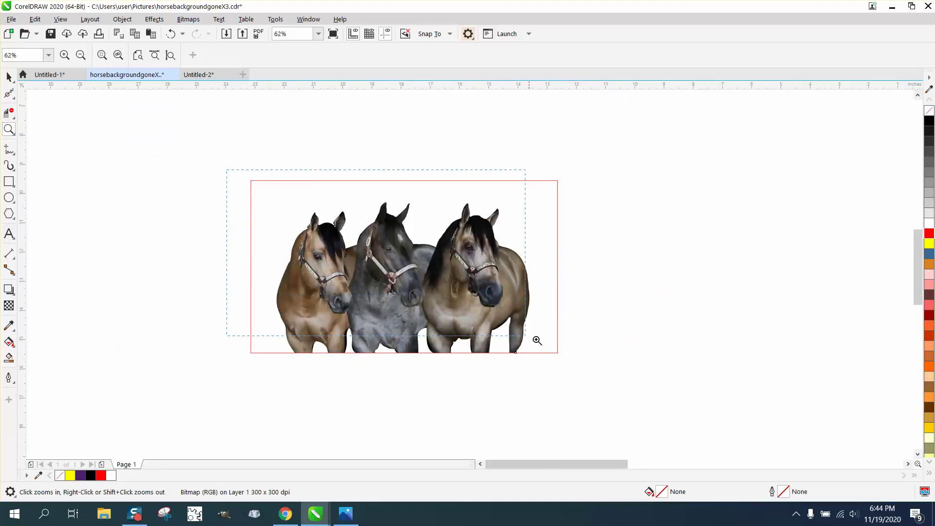
click(587, 362)
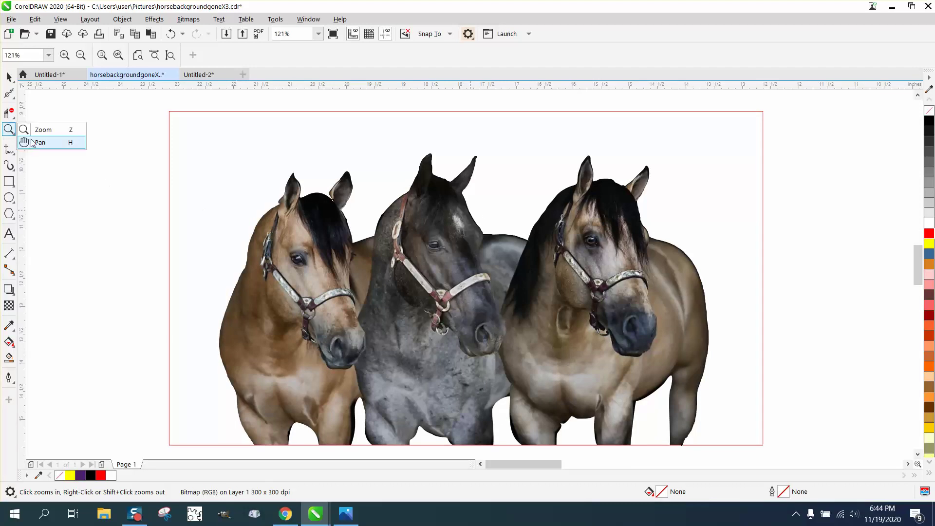
click(220, 182)
scroll(233, 188, down, 2)
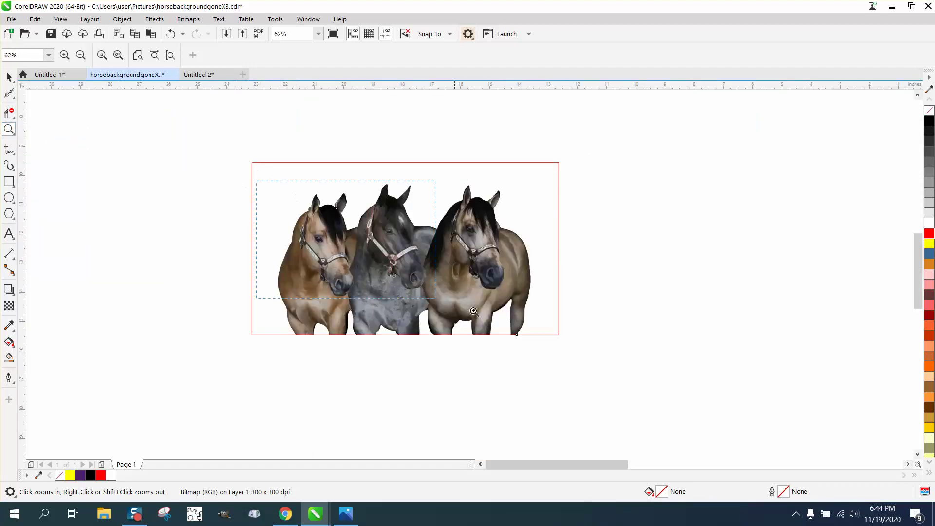